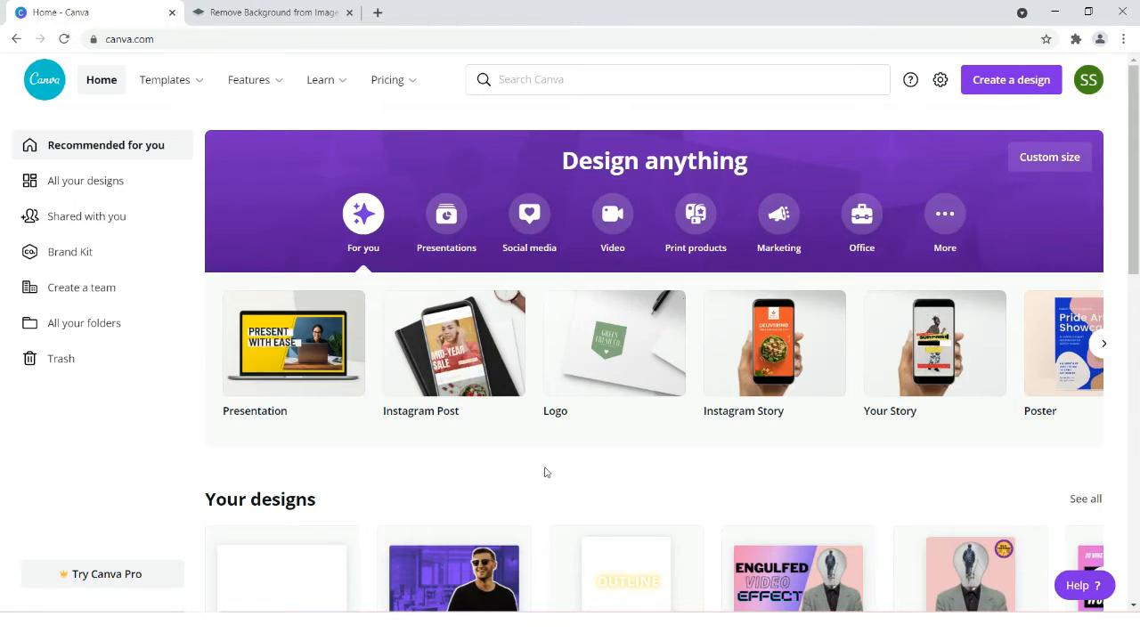
# - Search for "youtube thumbnail" and create a blank YouTube Thumbnail design
pyautogui.click(566, 78)
pyautogui.write('y')
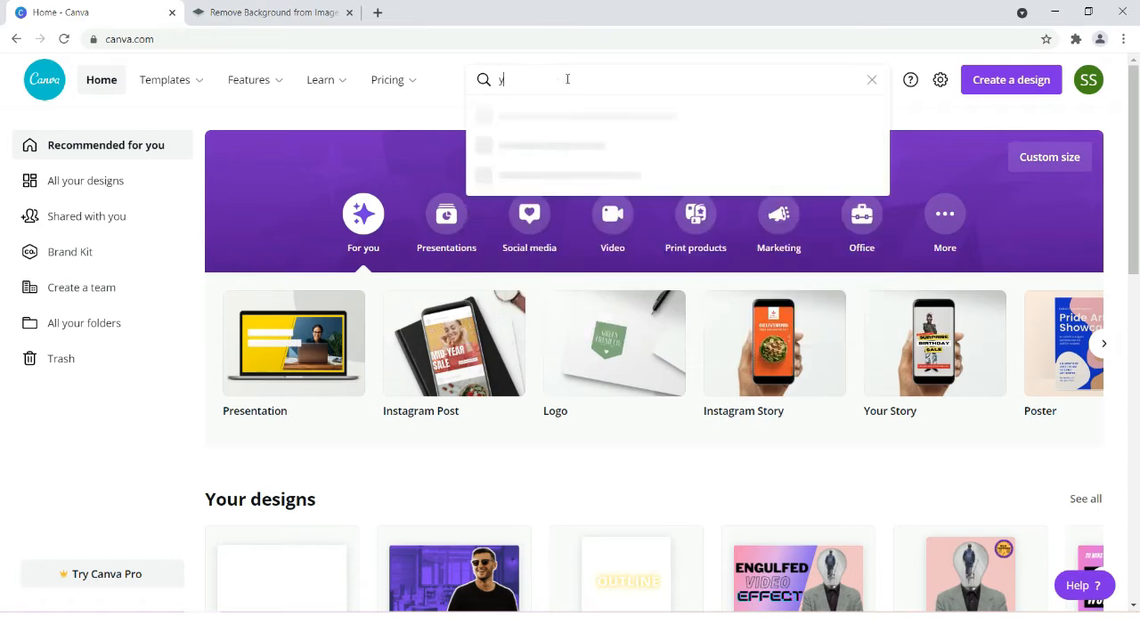
pyautogui.write('outube ')
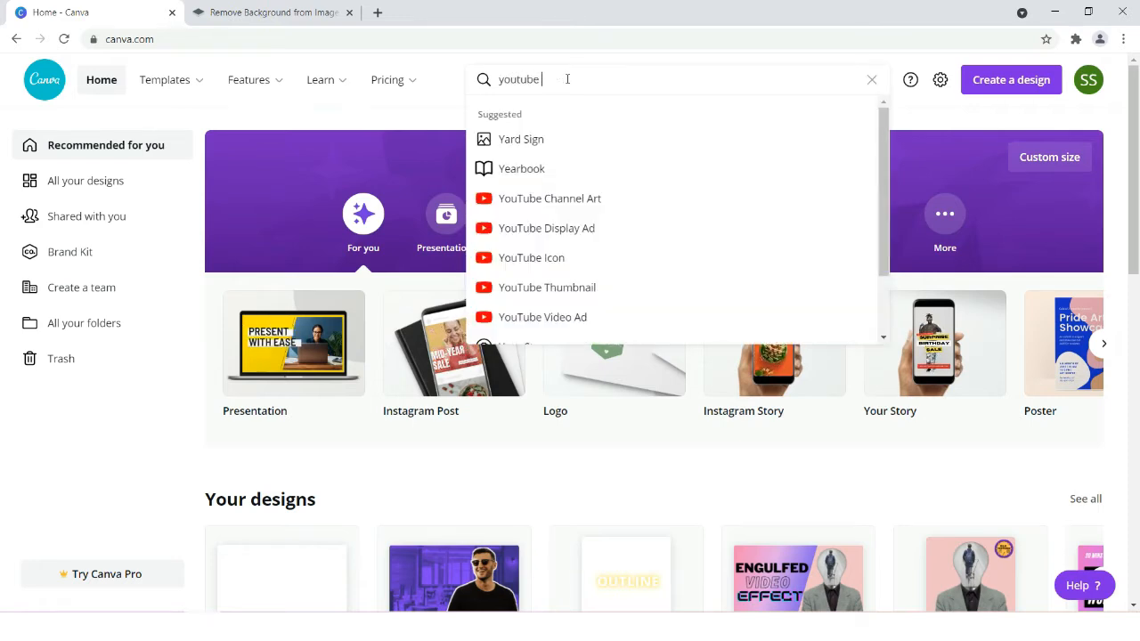
pyautogui.write('thu')
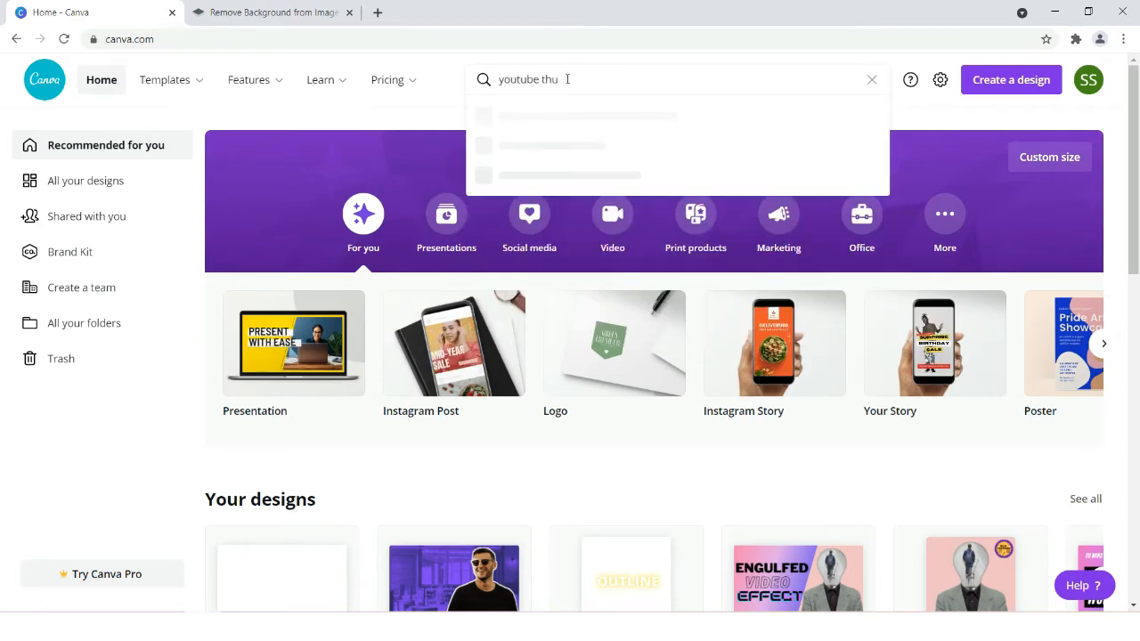
pyautogui.write('mbnail')
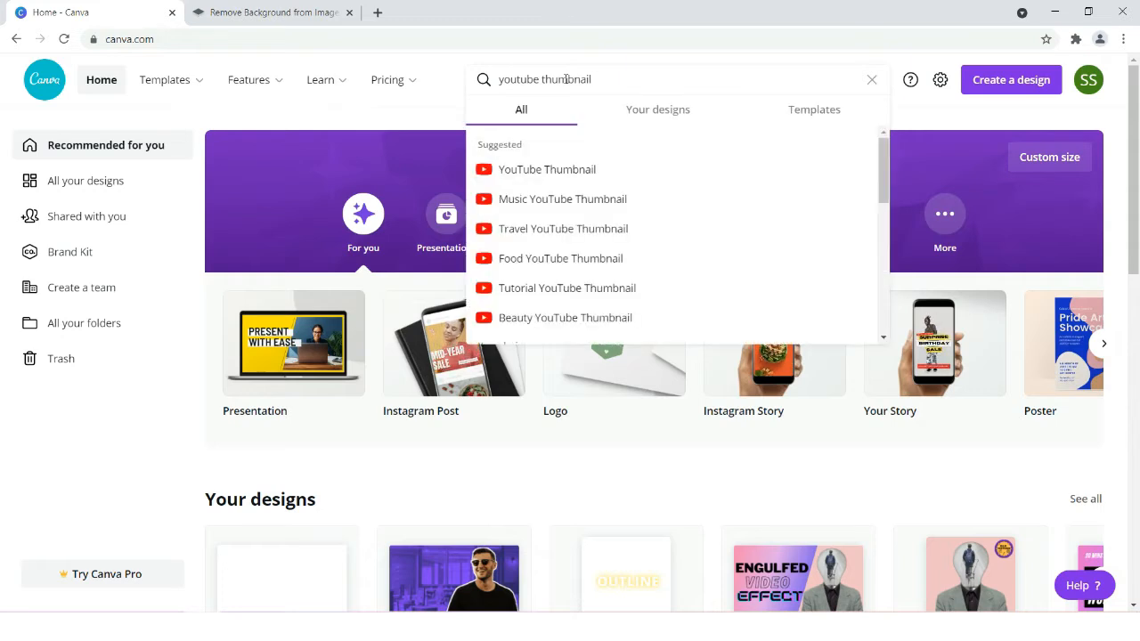
pyautogui.click(532, 178)
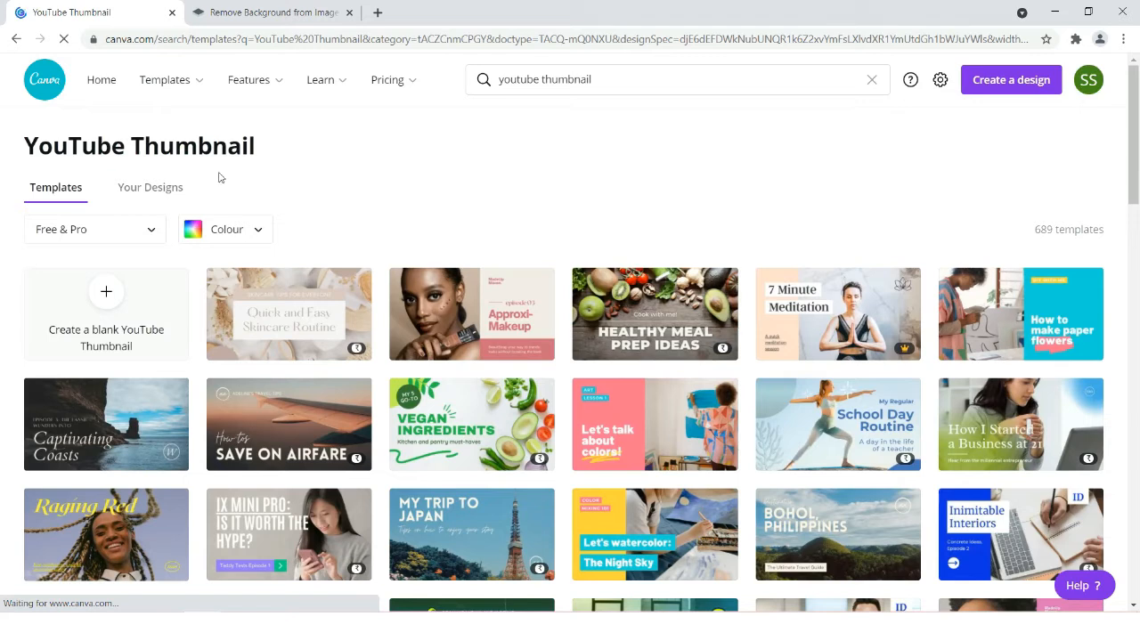
pyautogui.click(110, 299)
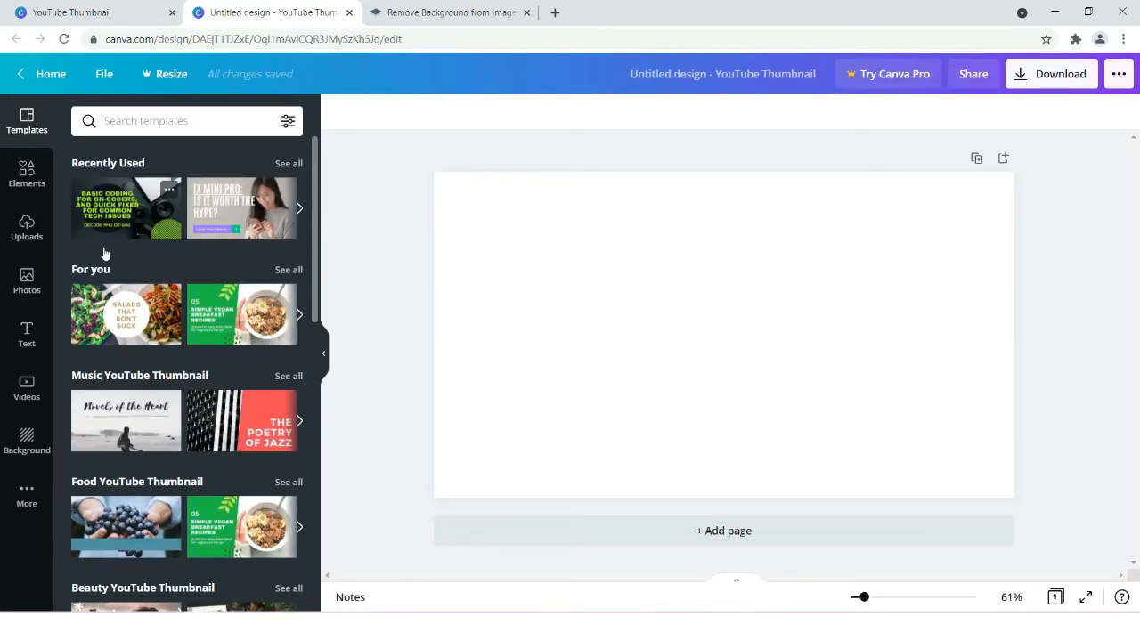
pyautogui.click(26, 227)
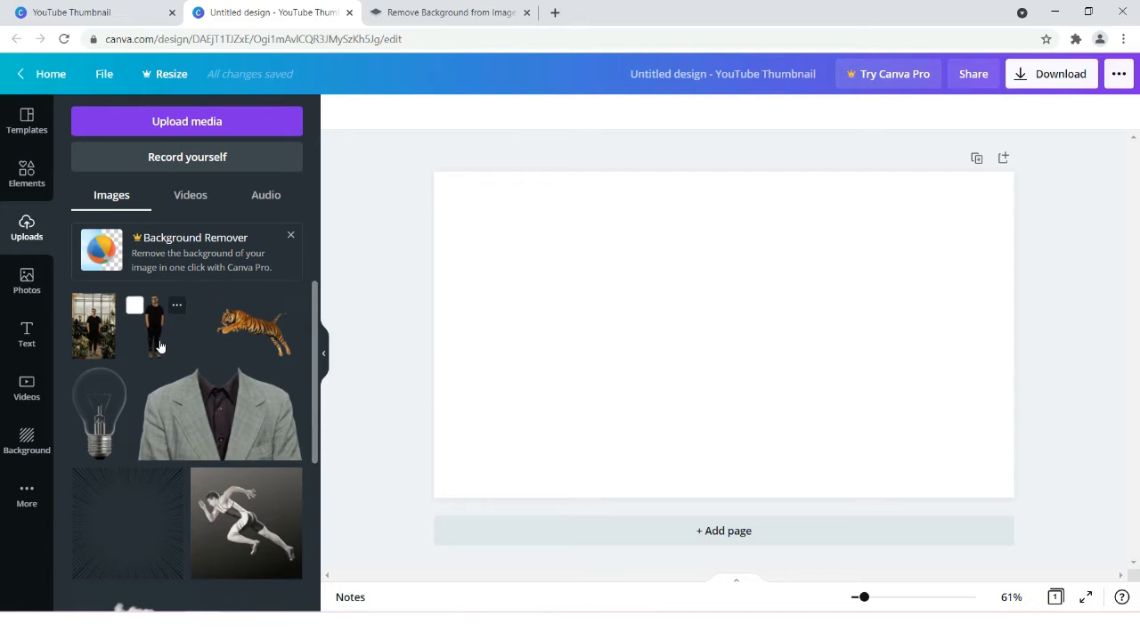
pyautogui.click(93, 341)
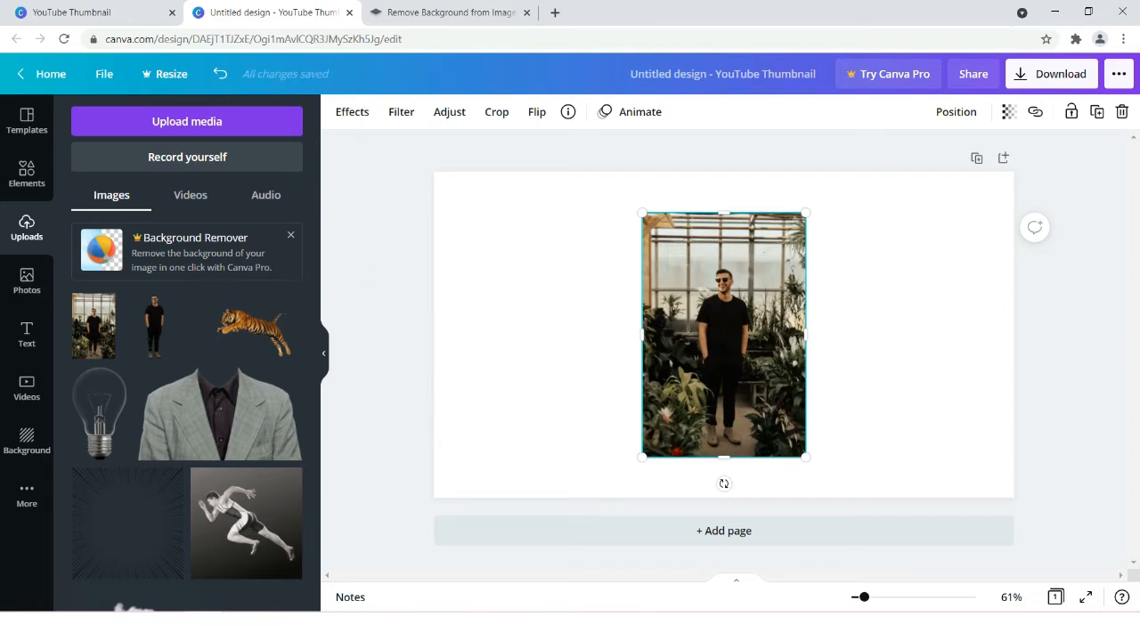
pyautogui.click(352, 112)
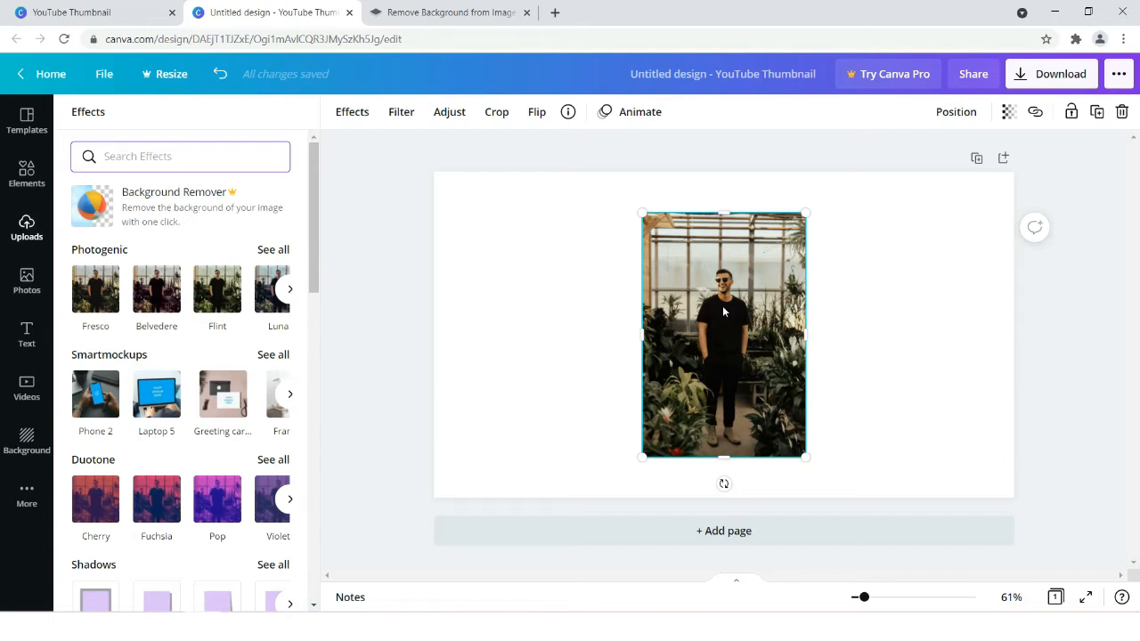
pyautogui.click(708, 319)
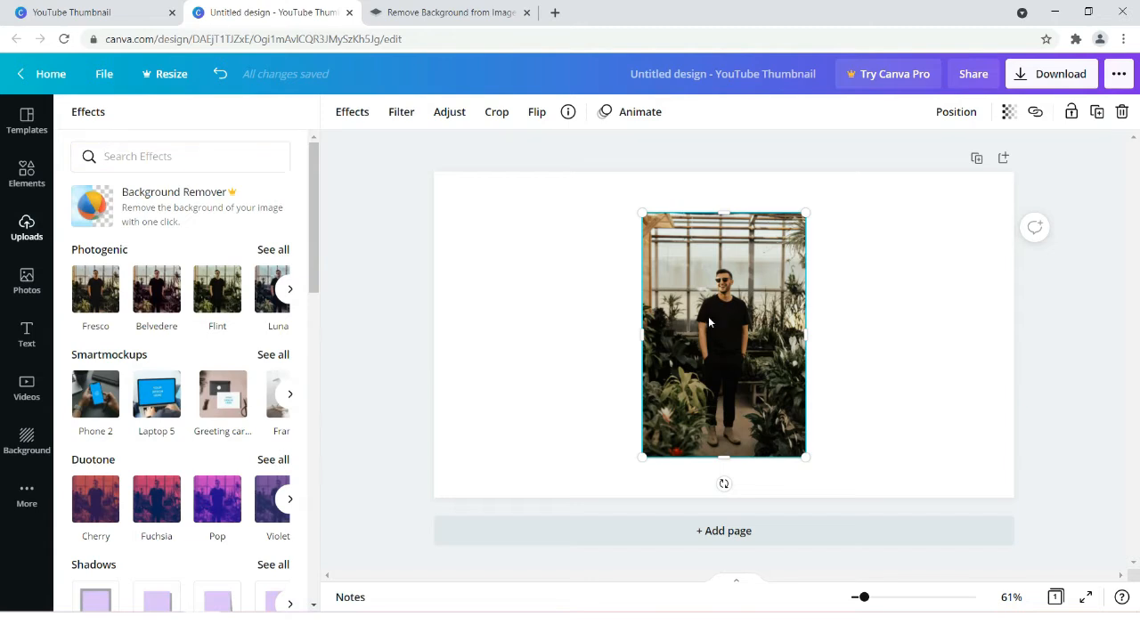
pyautogui.press('Delete')
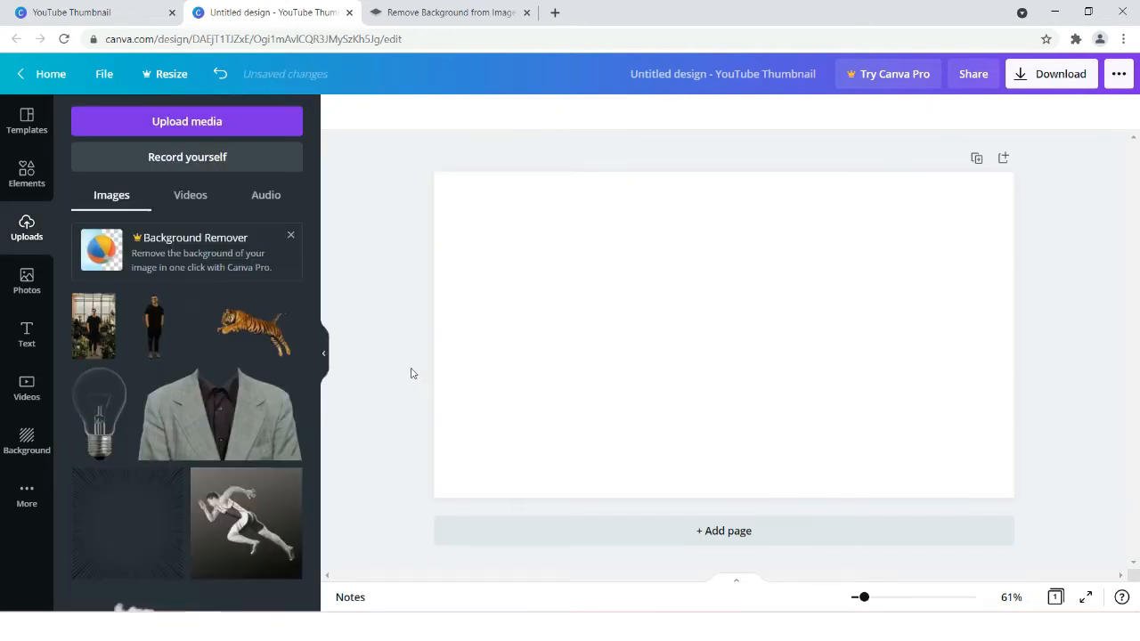
# - Switch to remove.bg, upload the photo of the man in the greenhouse to remove its background, and return to the thumbnail design
pyautogui.click(402, 12)
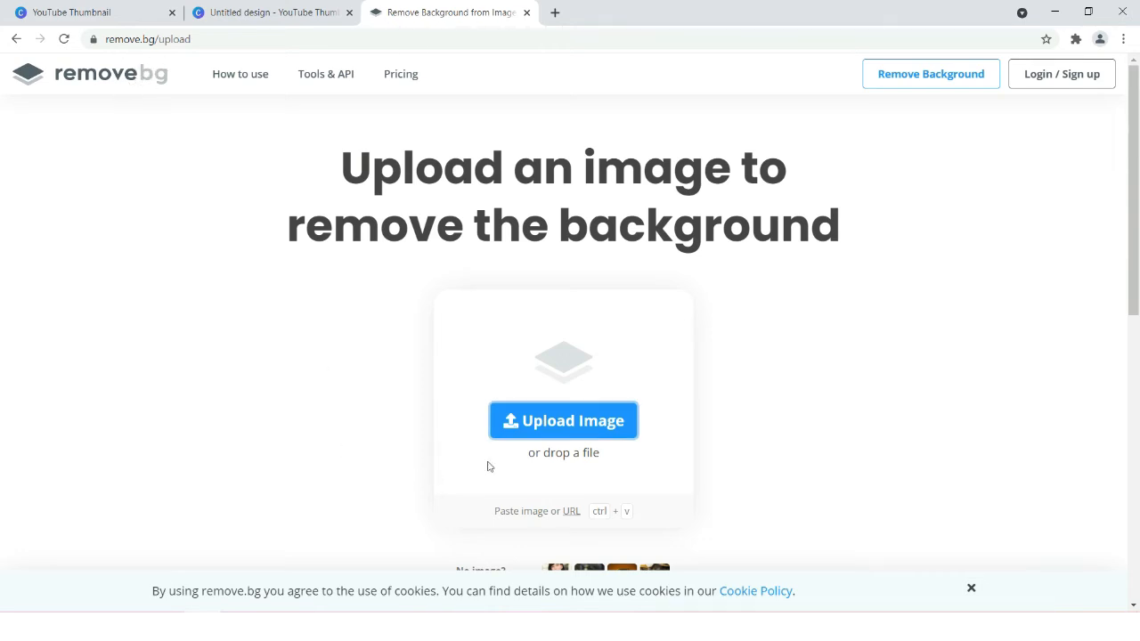
pyautogui.click(552, 430)
pyautogui.click(160, 159)
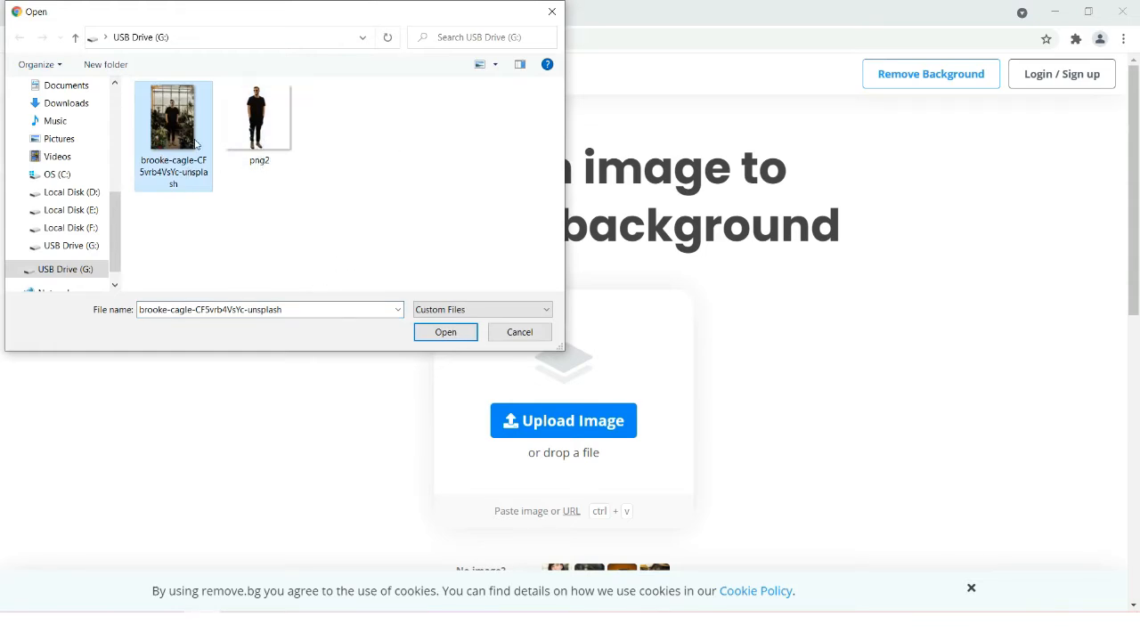
pyautogui.click(447, 337)
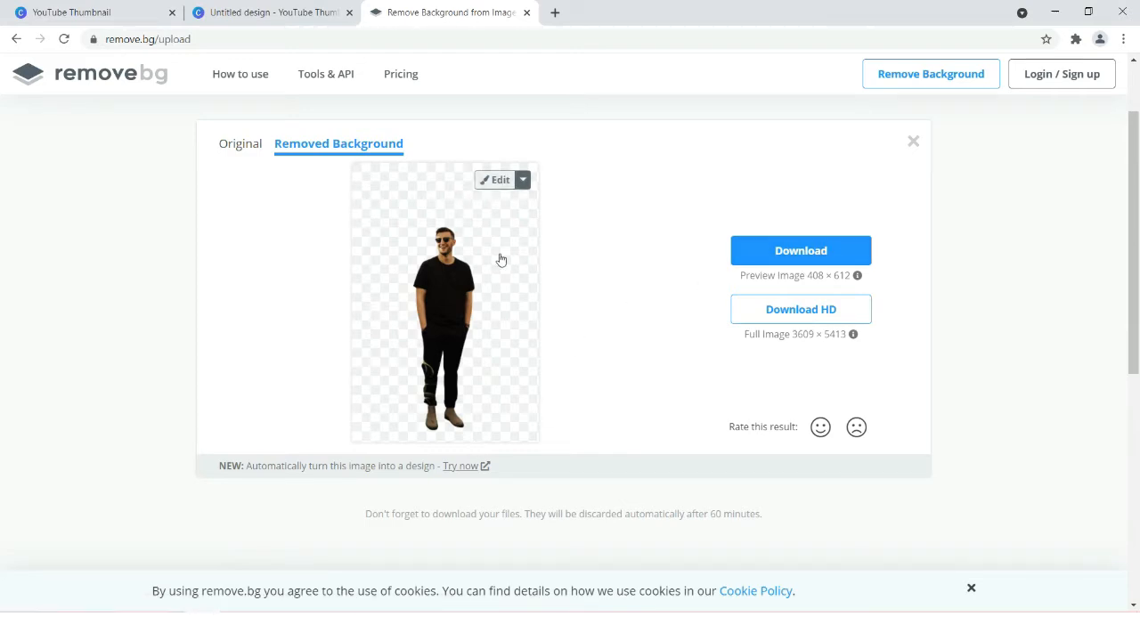
pyautogui.click(526, 13)
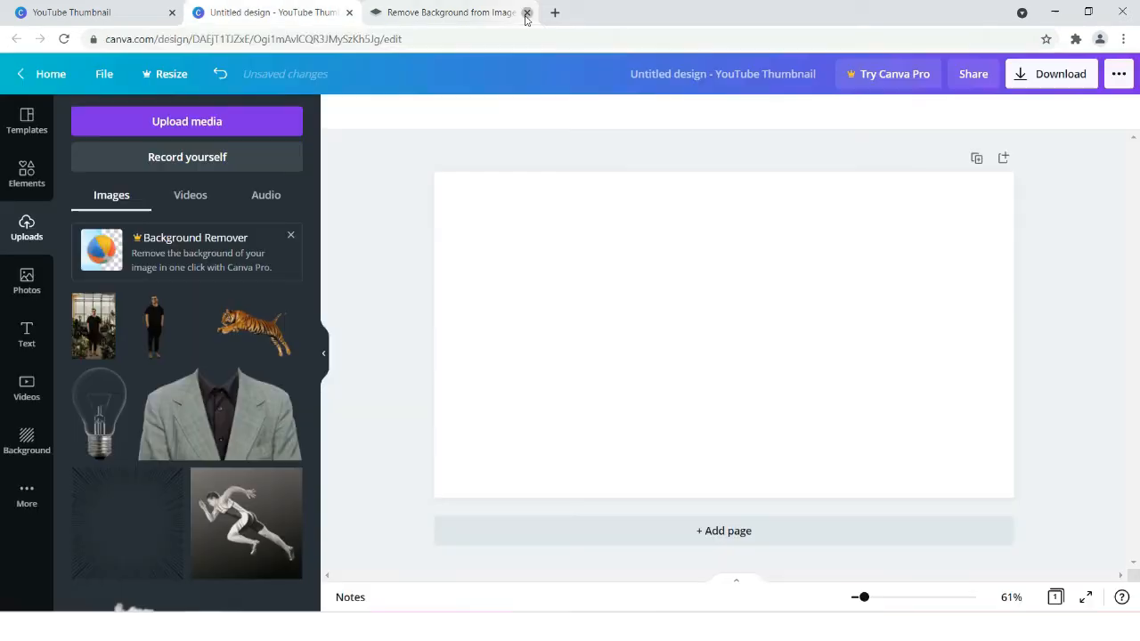
# - Add the uploaded background-free cutout of the man to the page and position it on the right half
pyautogui.moveTo(133, 341)
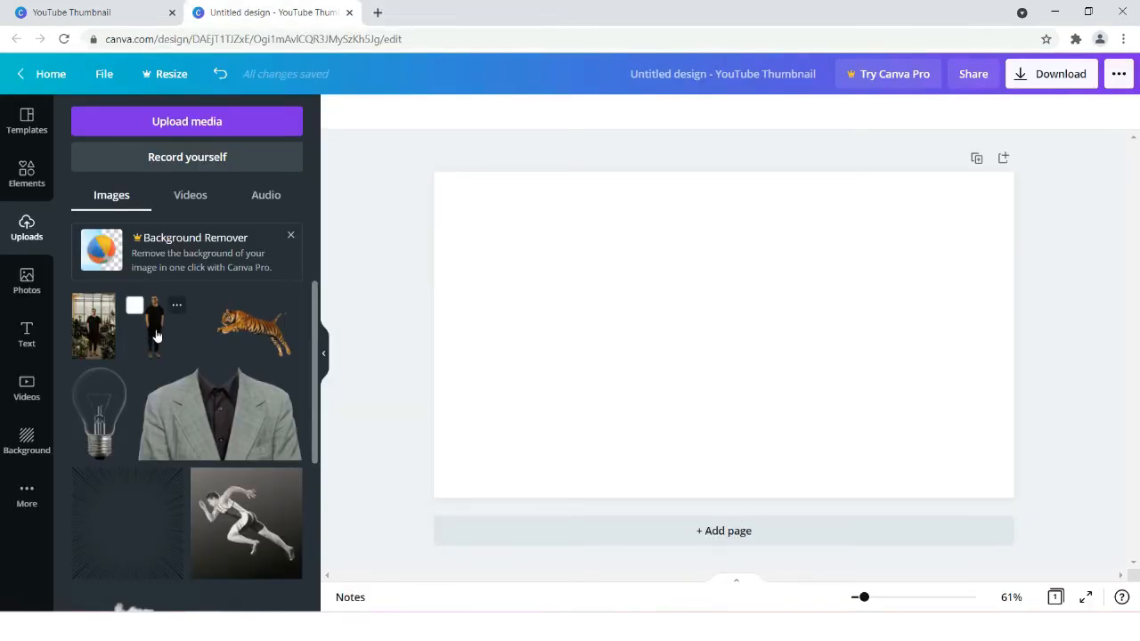
pyautogui.click(155, 335)
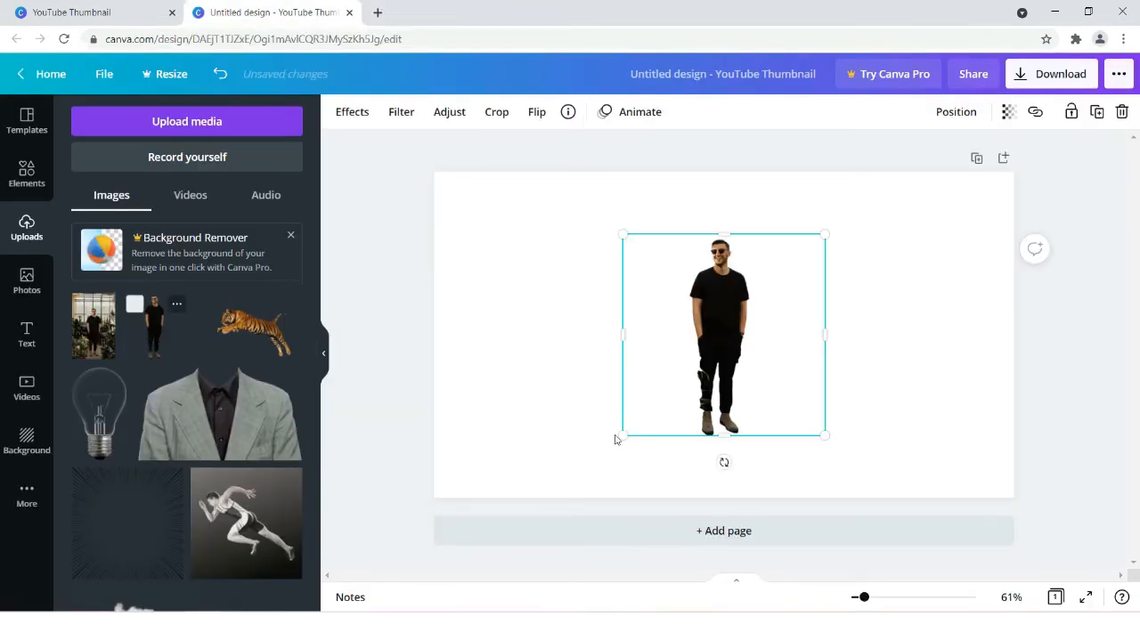
pyautogui.moveTo(735, 365); pyautogui.dragTo(899, 389)
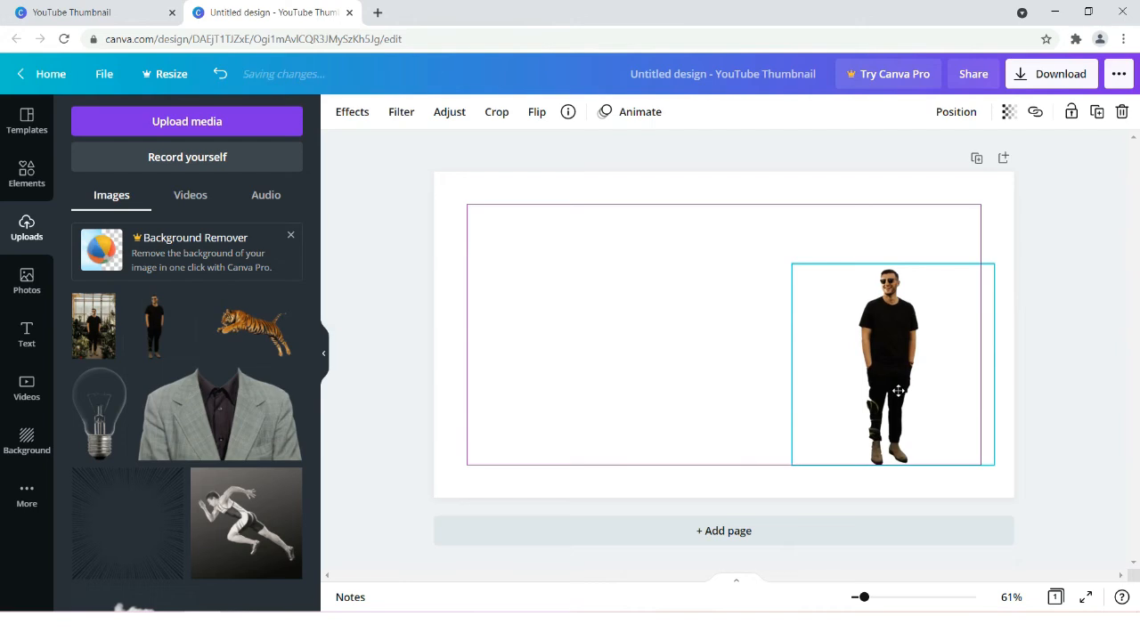
# - Enlarge and reposition the man's cutout so his head and torso fill the right part of the page and his legs extend below it
pyautogui.moveTo(896, 261); pyautogui.dragTo(911, 102)
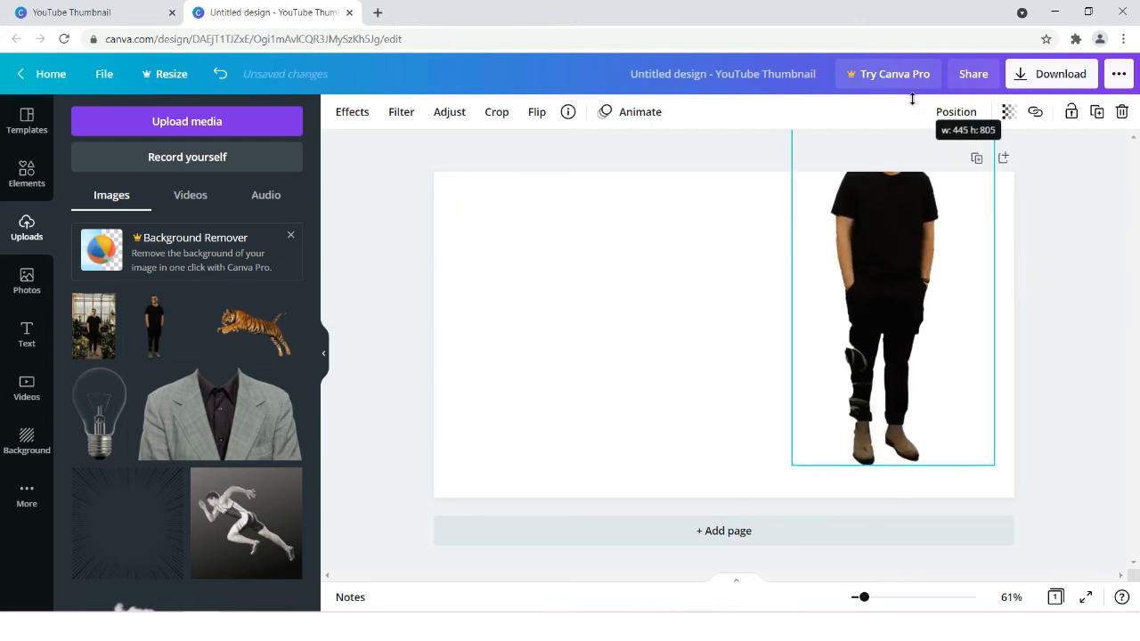
pyautogui.moveTo(908, 311); pyautogui.dragTo(910, 483)
pyautogui.moveTo(908, 259); pyautogui.dragTo(905, 106)
pyautogui.moveTo(877, 357); pyautogui.dragTo(876, 515)
pyautogui.moveTo(899, 266); pyautogui.dragTo(897, 120)
pyautogui.moveTo(888, 308); pyautogui.dragTo(892, 437)
pyautogui.moveTo(900, 250); pyautogui.dragTo(901, 170)
pyautogui.moveTo(867, 342); pyautogui.dragTo(864, 428)
pyautogui.moveTo(895, 256); pyautogui.dragTo(896, 173)
pyautogui.moveTo(793, 433); pyautogui.dragTo(743, 433)
pyautogui.moveTo(996, 445); pyautogui.dragTo(1007, 445)
pyautogui.moveTo(877, 172)
pyautogui.mouseDown()
pyautogui.moveTo(885, 157)
pyautogui.moveTo(881, 167)
pyautogui.mouseUp()
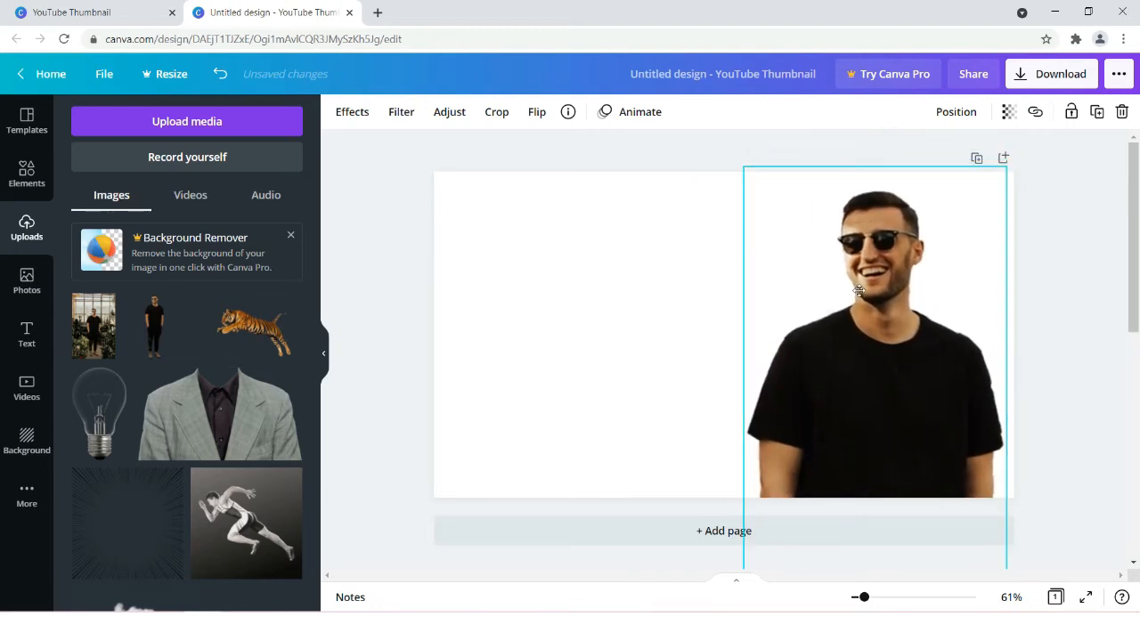
pyautogui.moveTo(859, 291); pyautogui.dragTo(860, 291)
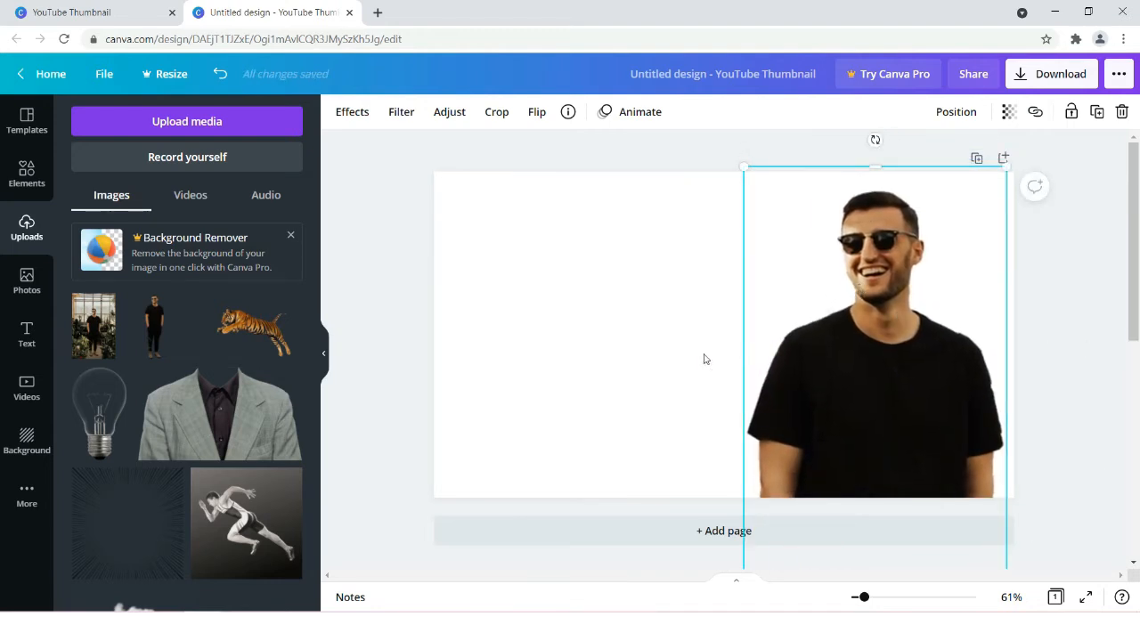
pyautogui.click(1068, 367)
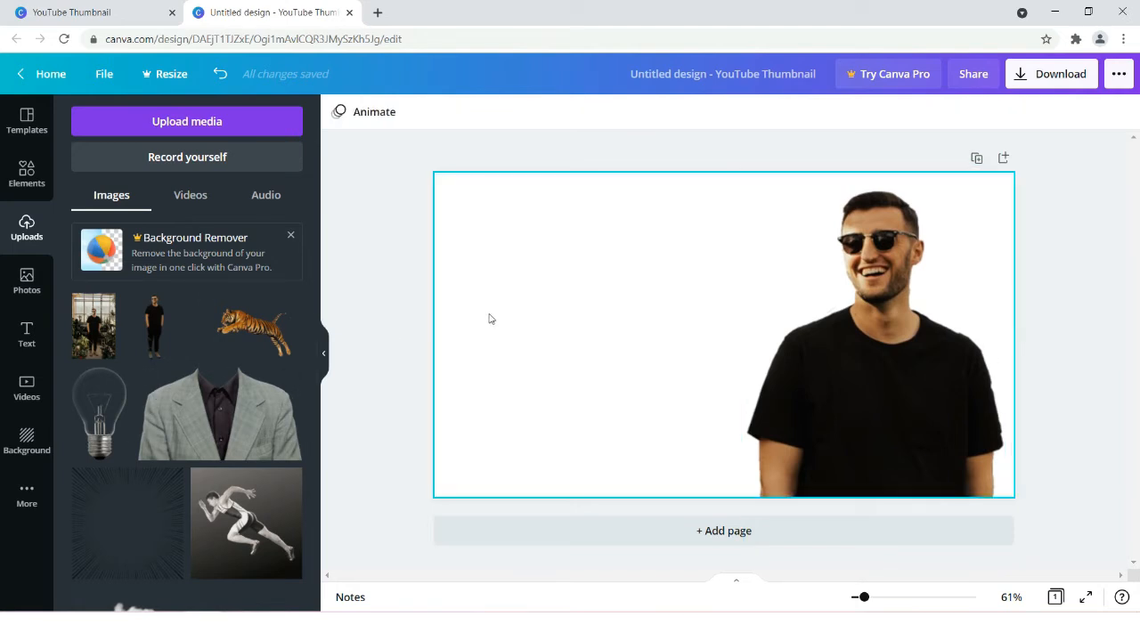
# - Search the photo library for "restaurant"
pyautogui.click(16, 292)
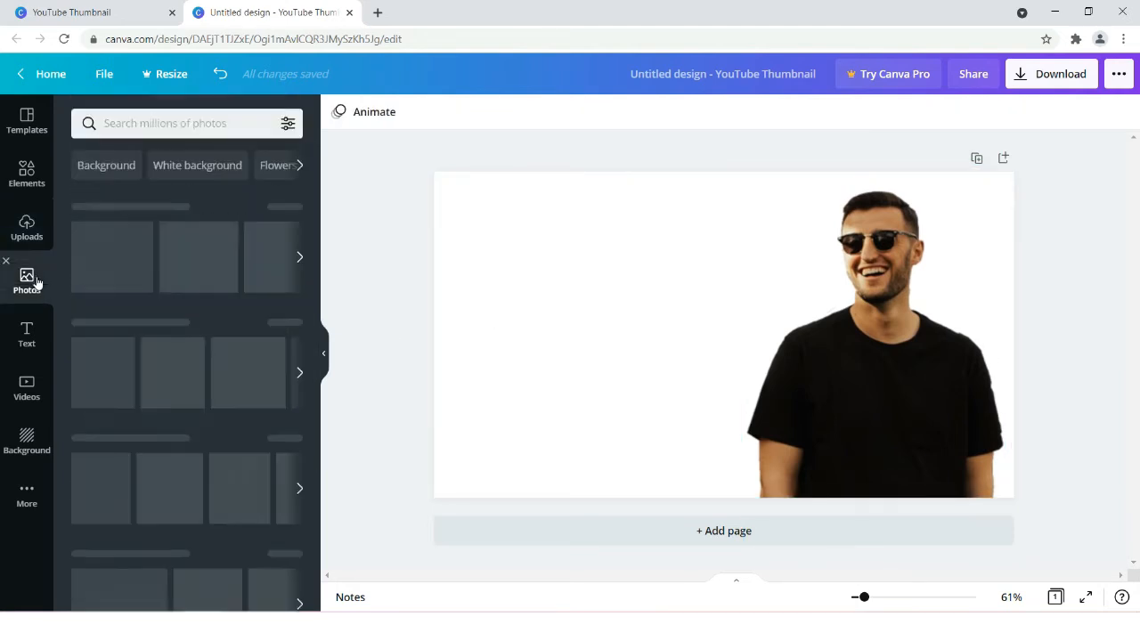
pyautogui.click(164, 123)
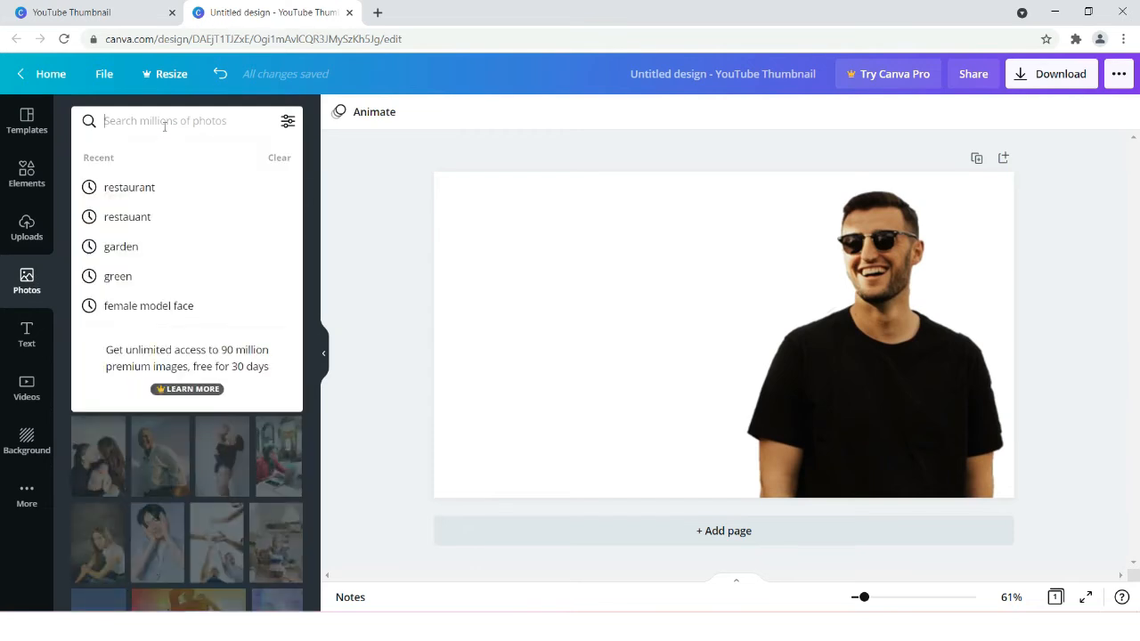
pyautogui.write('restaurant')
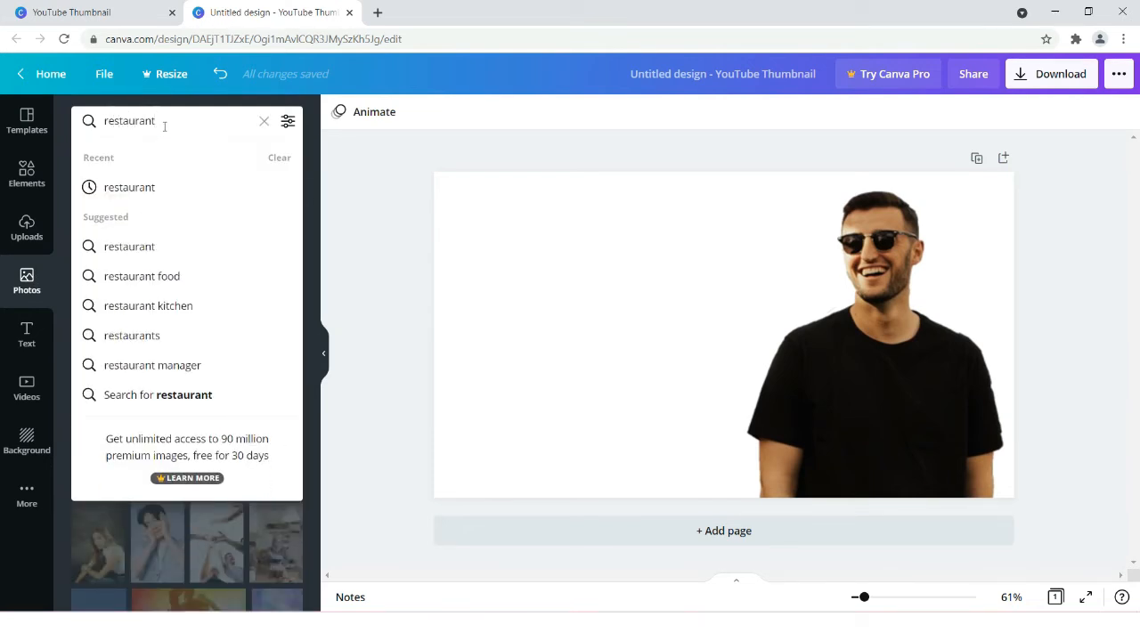
pyautogui.press('Return')
# - Add the free photo of a bright restaurant with white tablecloths and set it as the page background
pyautogui.scroll(-3, 148, 499)
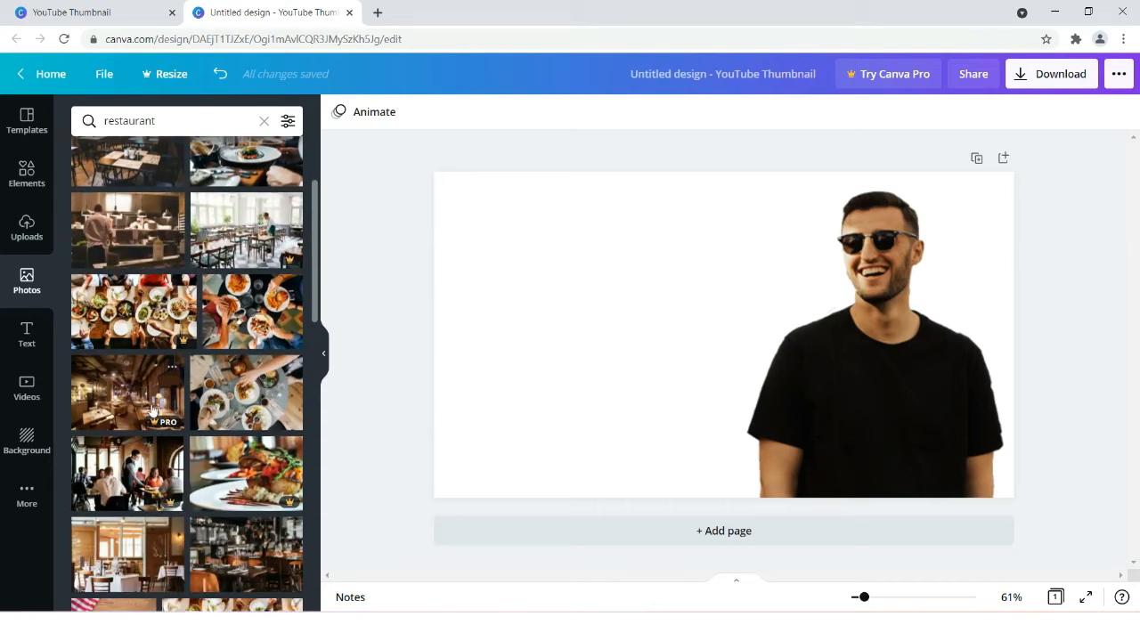
pyautogui.scroll(3, 132, 398)
pyautogui.scroll(-6, 132, 403)
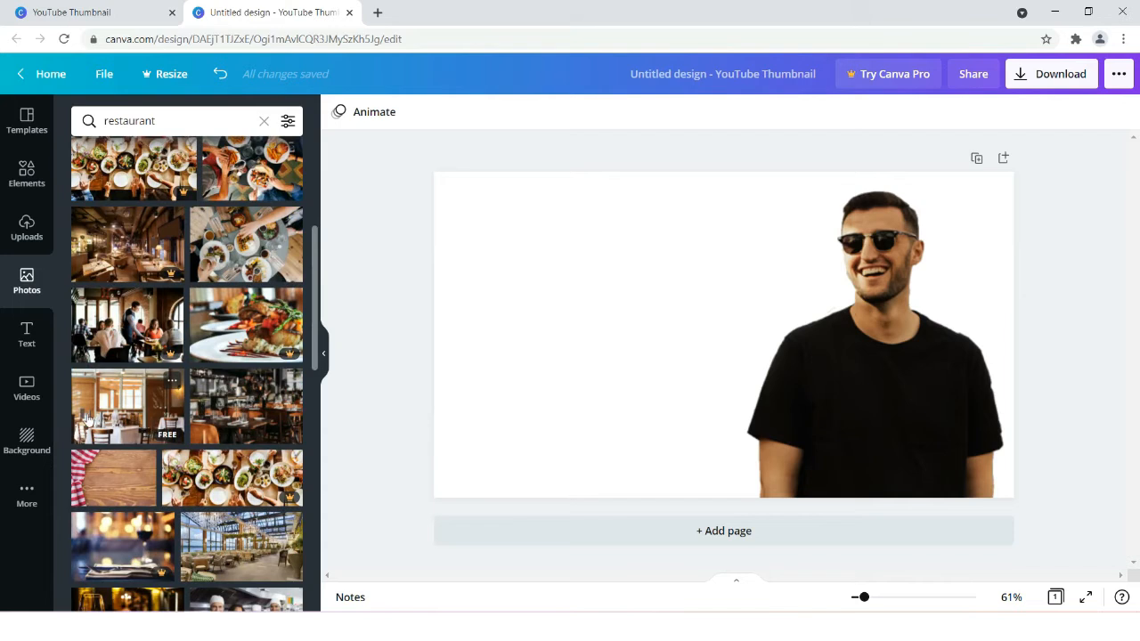
pyautogui.click(116, 422)
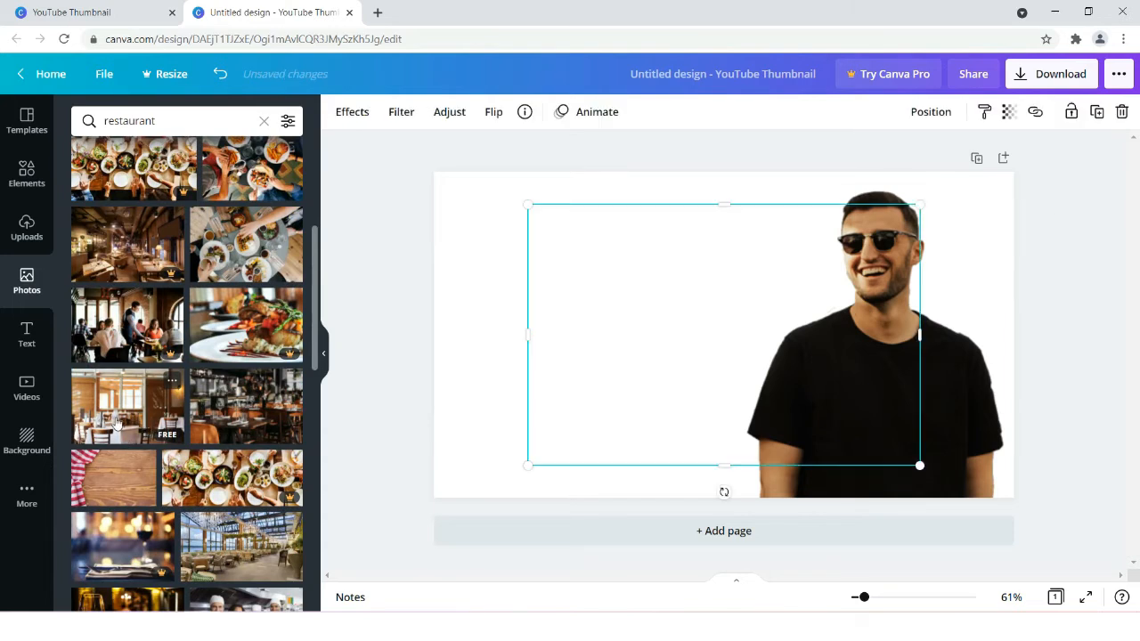
pyautogui.rightClick(612, 385)
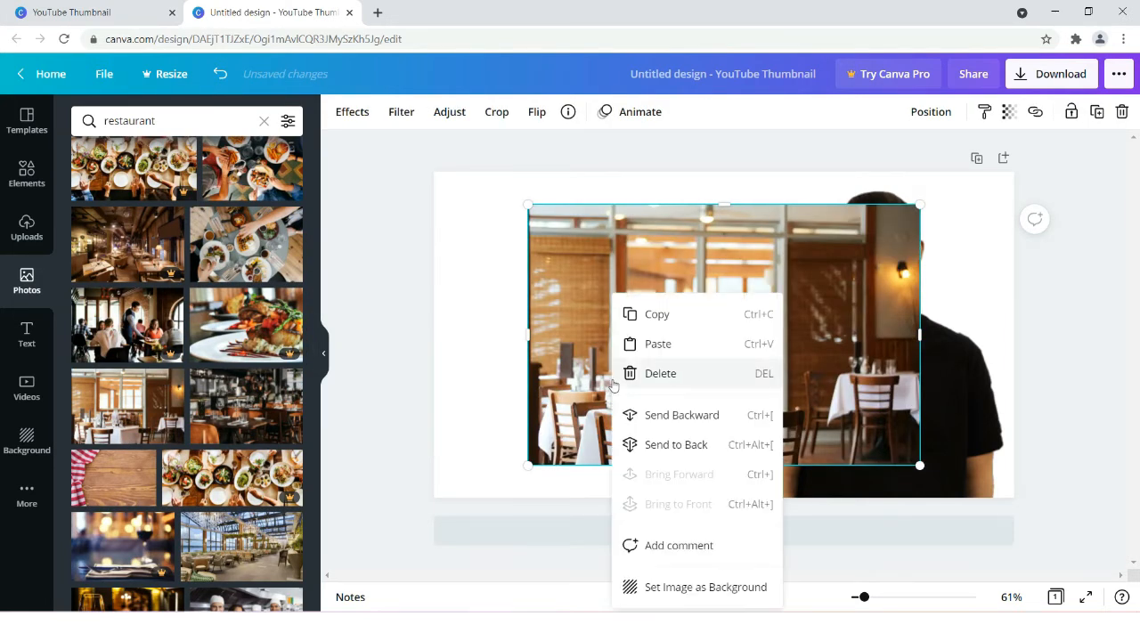
pyautogui.click(682, 587)
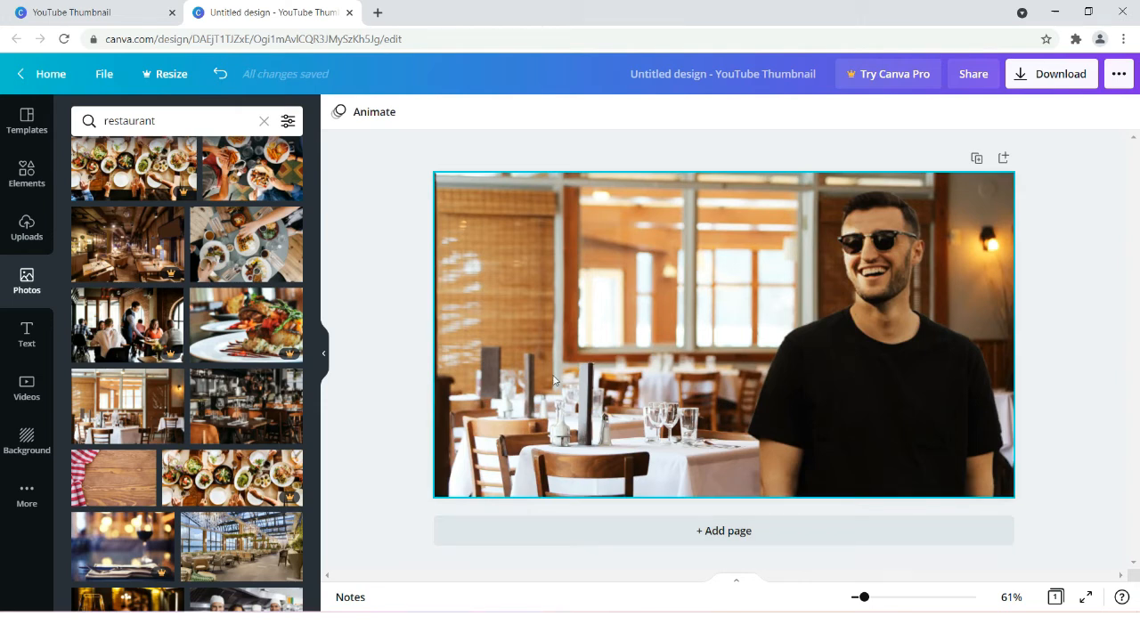
pyautogui.click(563, 343)
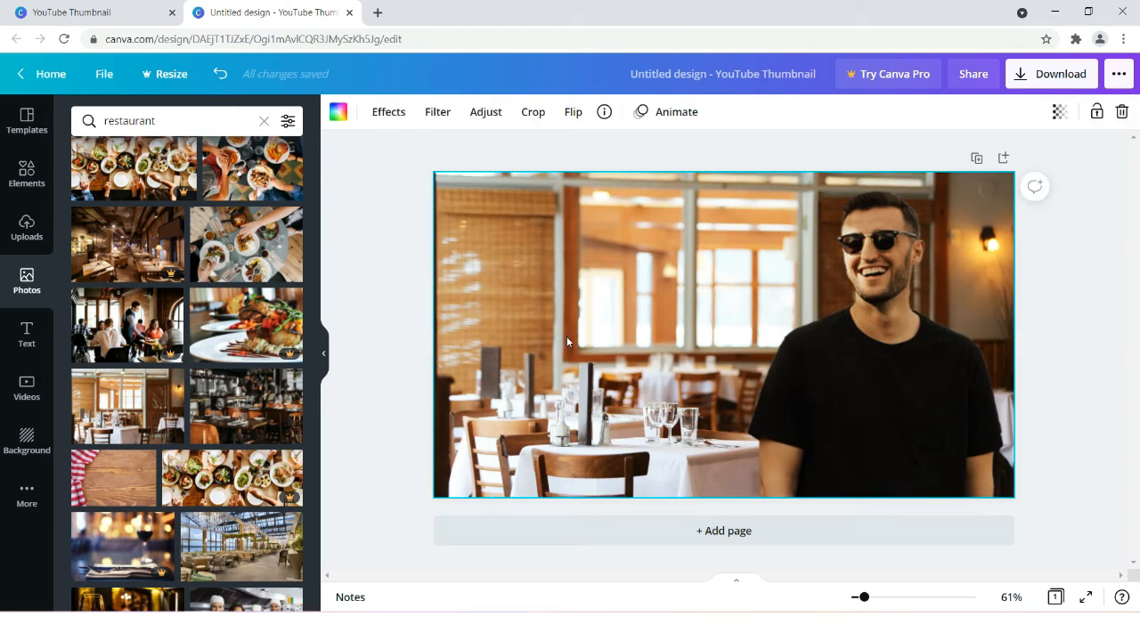
pyautogui.click(486, 112)
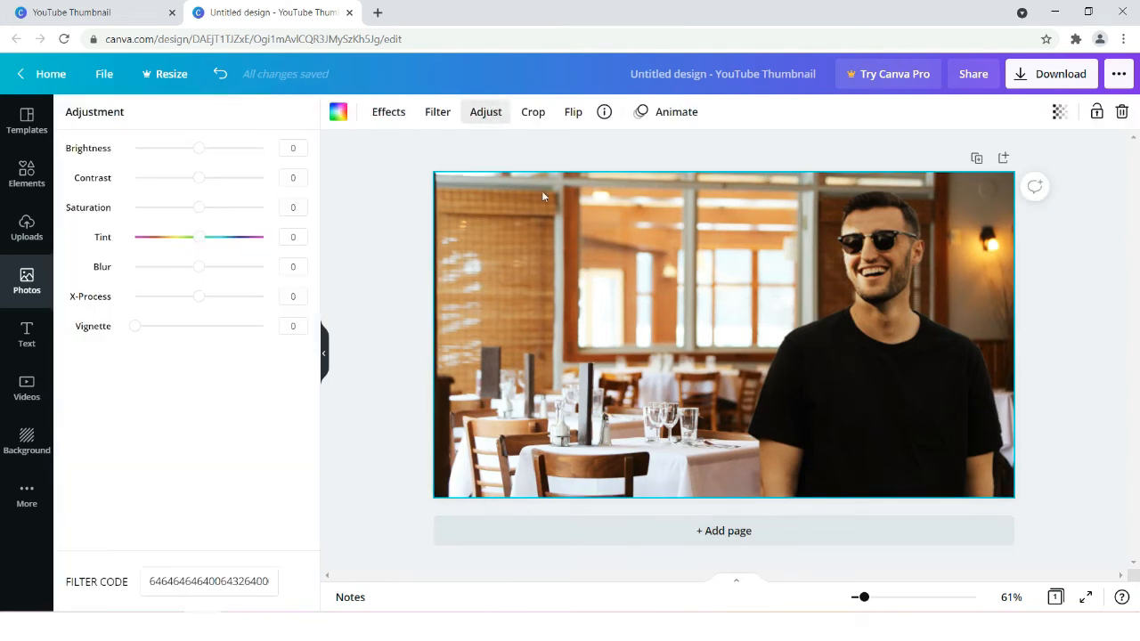
pyautogui.moveTo(201, 152); pyautogui.dragTo(225, 178)
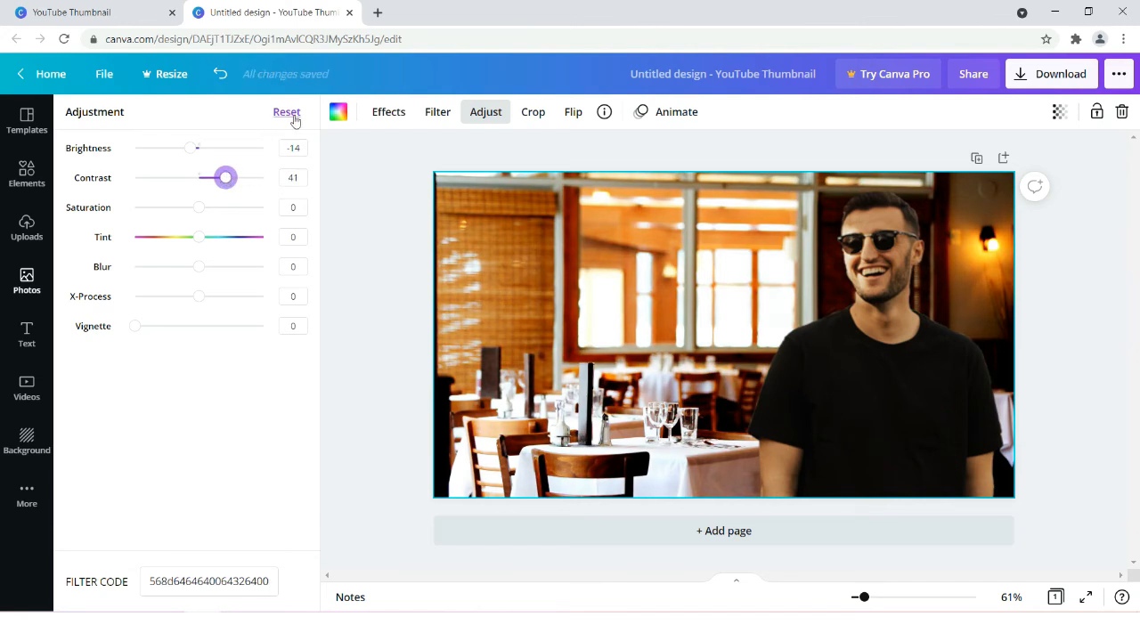
pyautogui.click(288, 113)
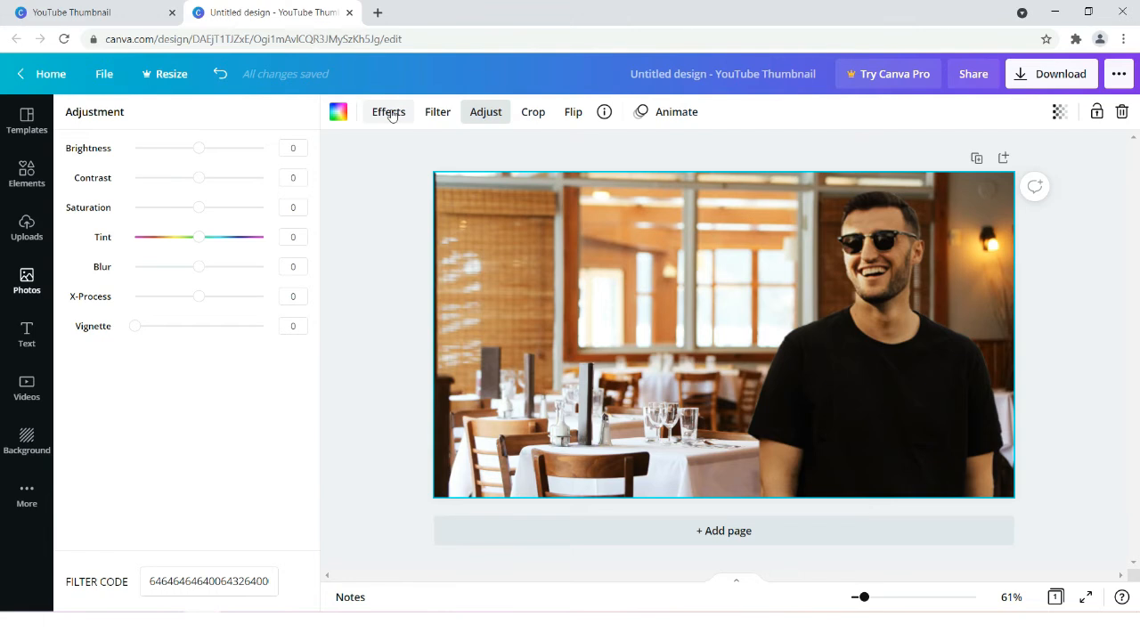
# - Apply the Violet Duotone effect to the restaurant background photo
pyautogui.click(389, 113)
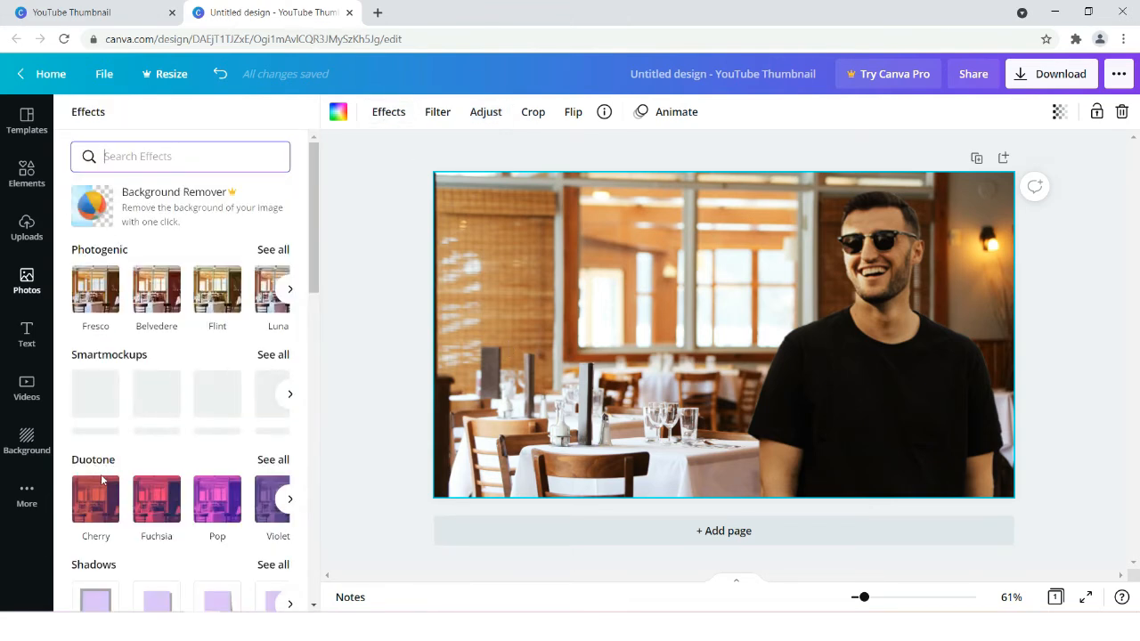
pyautogui.click(273, 460)
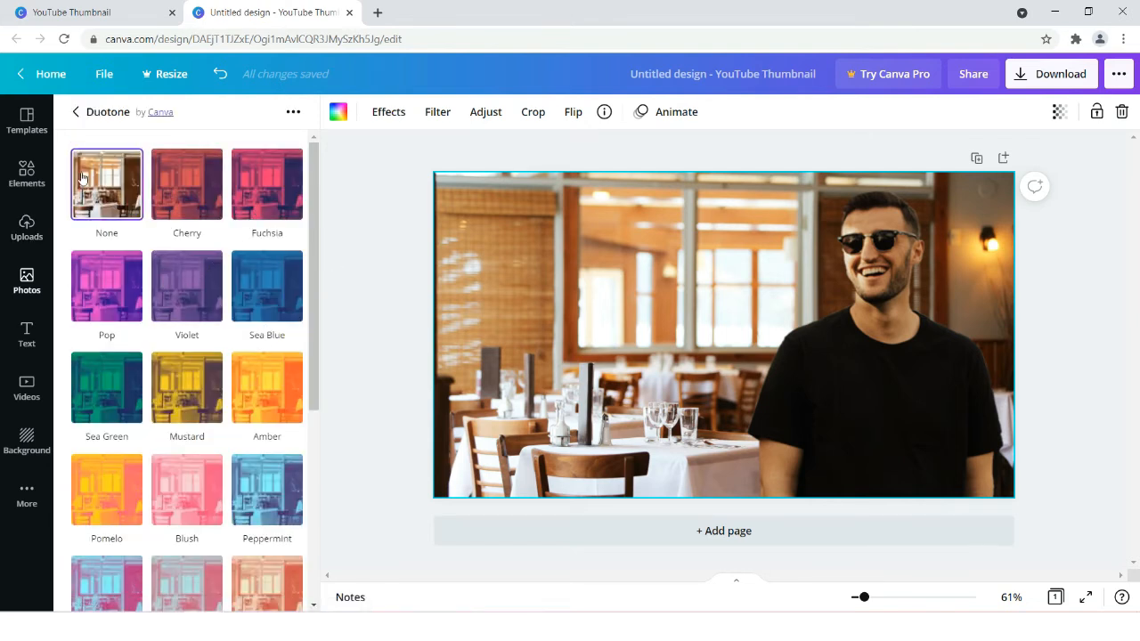
pyautogui.click(188, 299)
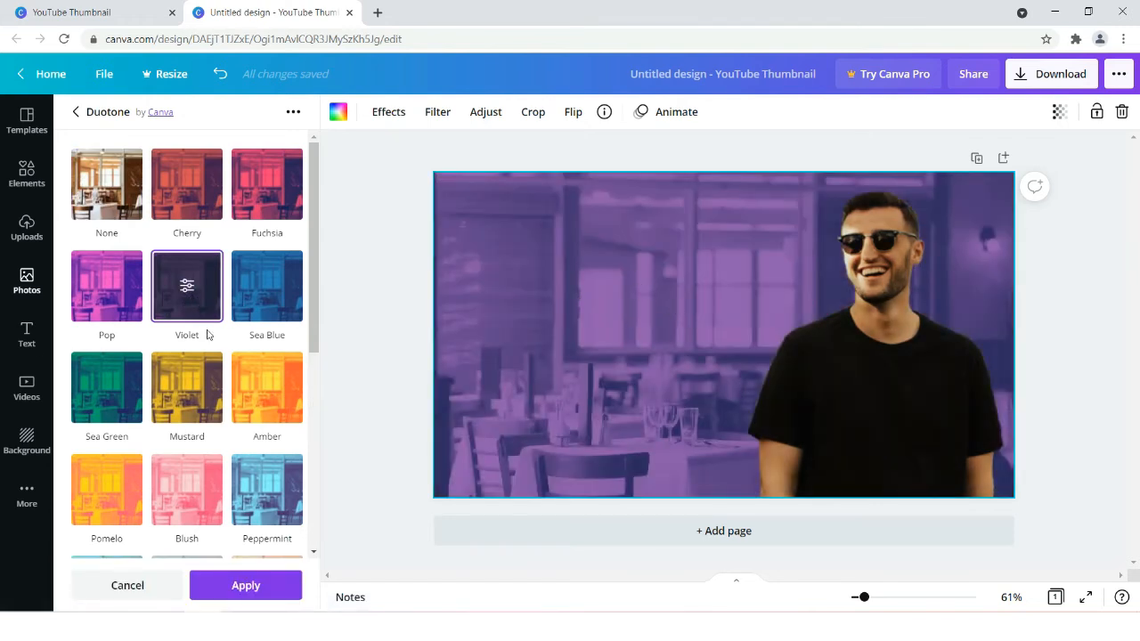
# - Set the background duotone's highlights to the custom purple #8C1ACF and deselect the photo
pyautogui.click(188, 289)
pyautogui.click(280, 173)
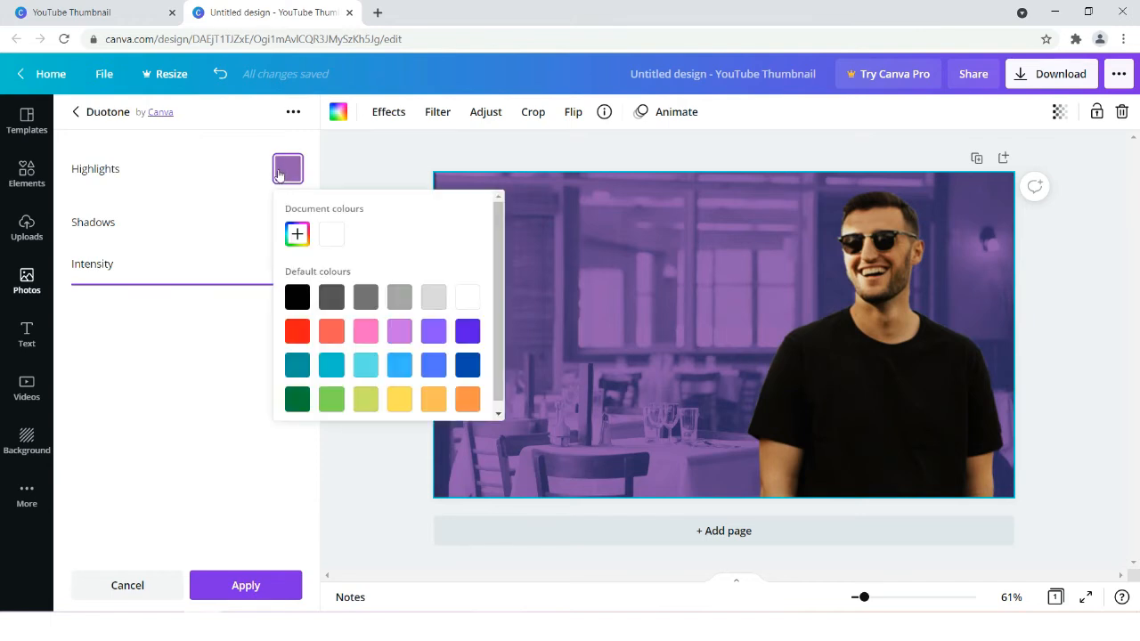
pyautogui.click(297, 234)
pyautogui.moveTo(375, 290); pyautogui.dragTo(451, 279)
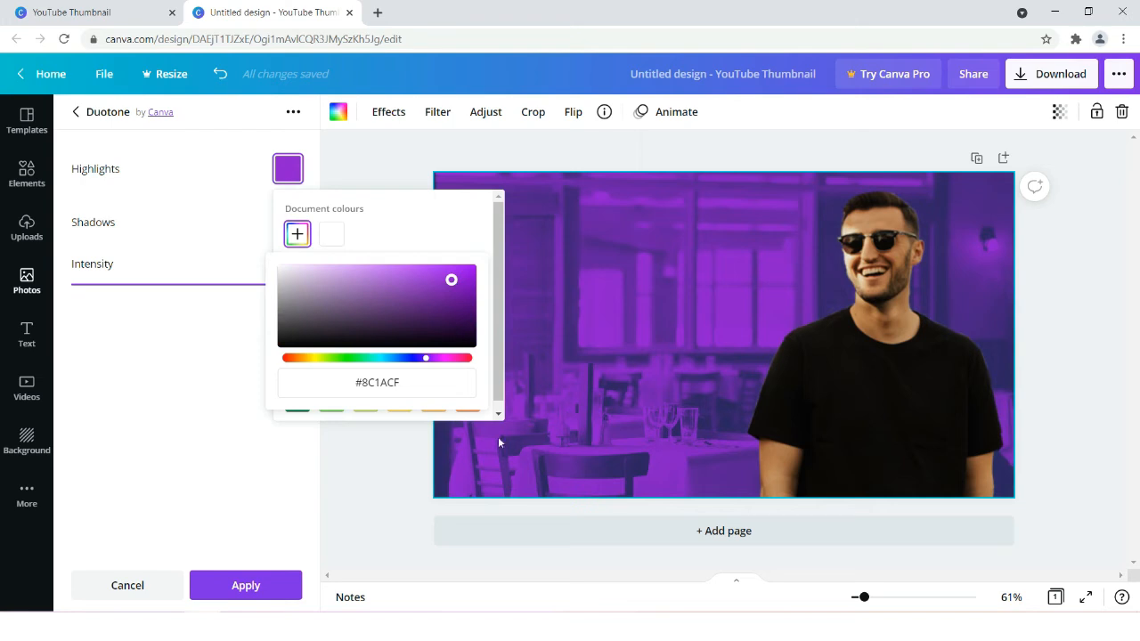
pyautogui.click(373, 462)
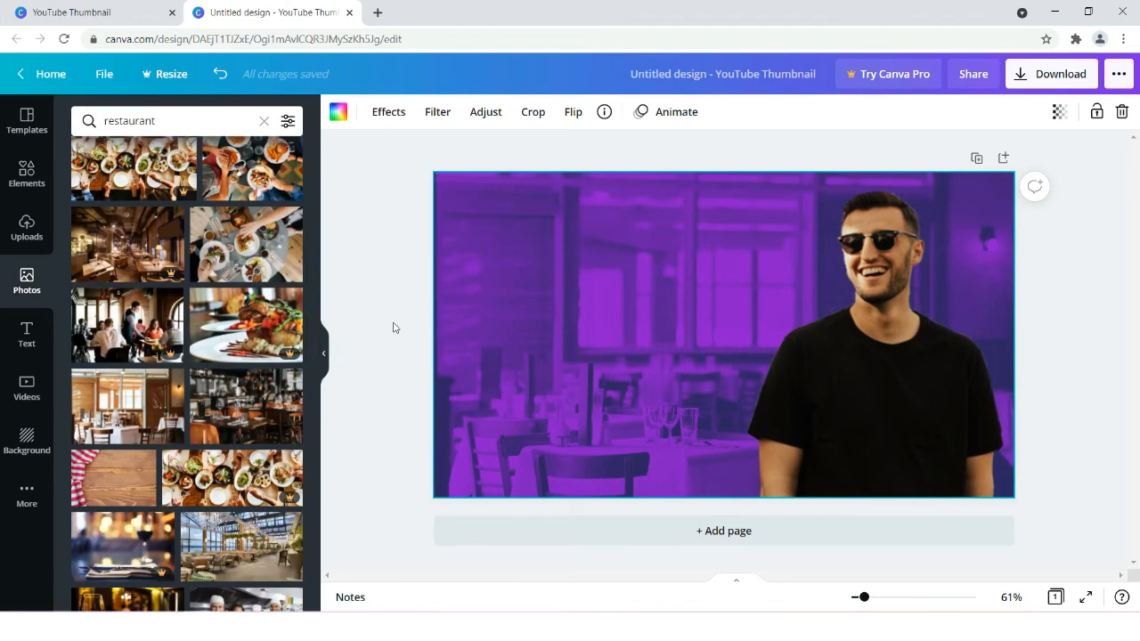
pyautogui.click(388, 374)
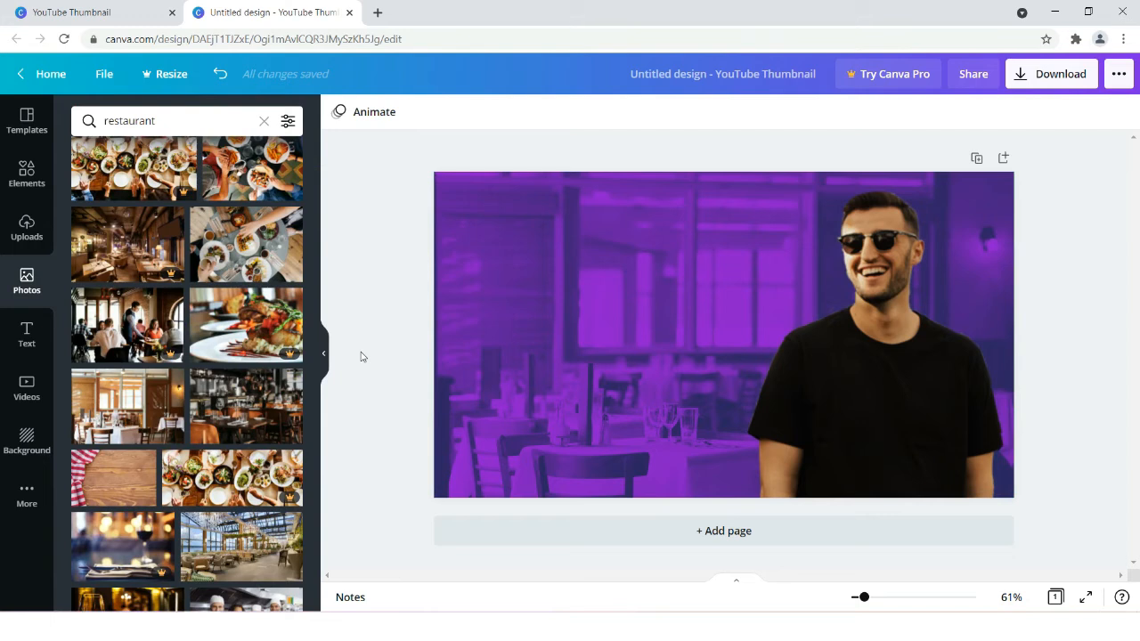
# - Apply the Glow shadow effect to the cutout of the man
pyautogui.click(836, 374)
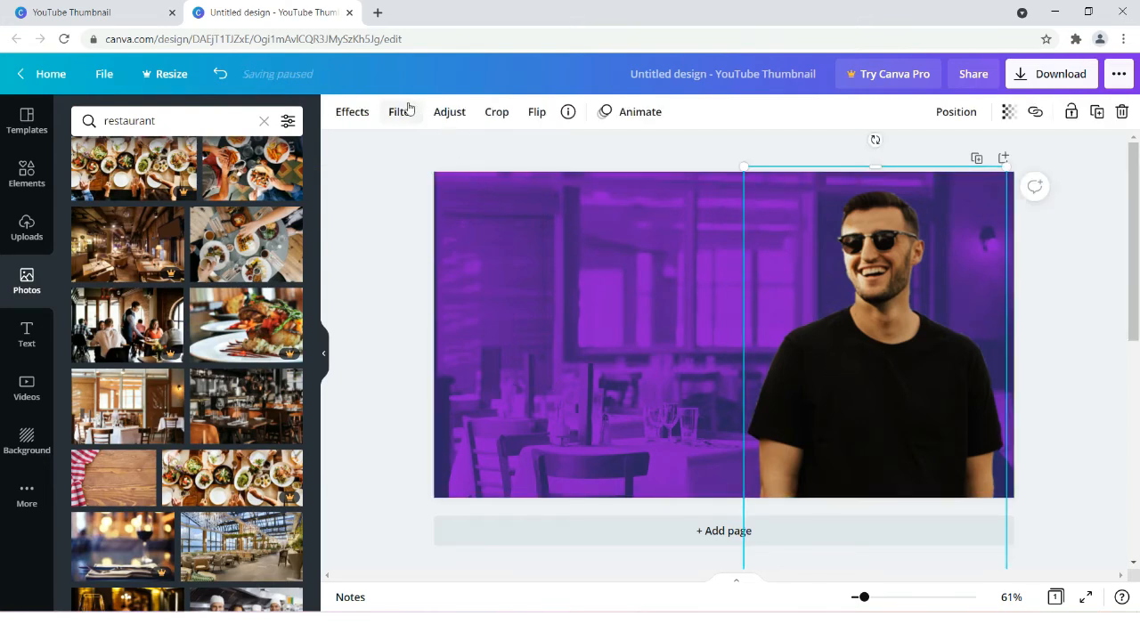
pyautogui.click(352, 114)
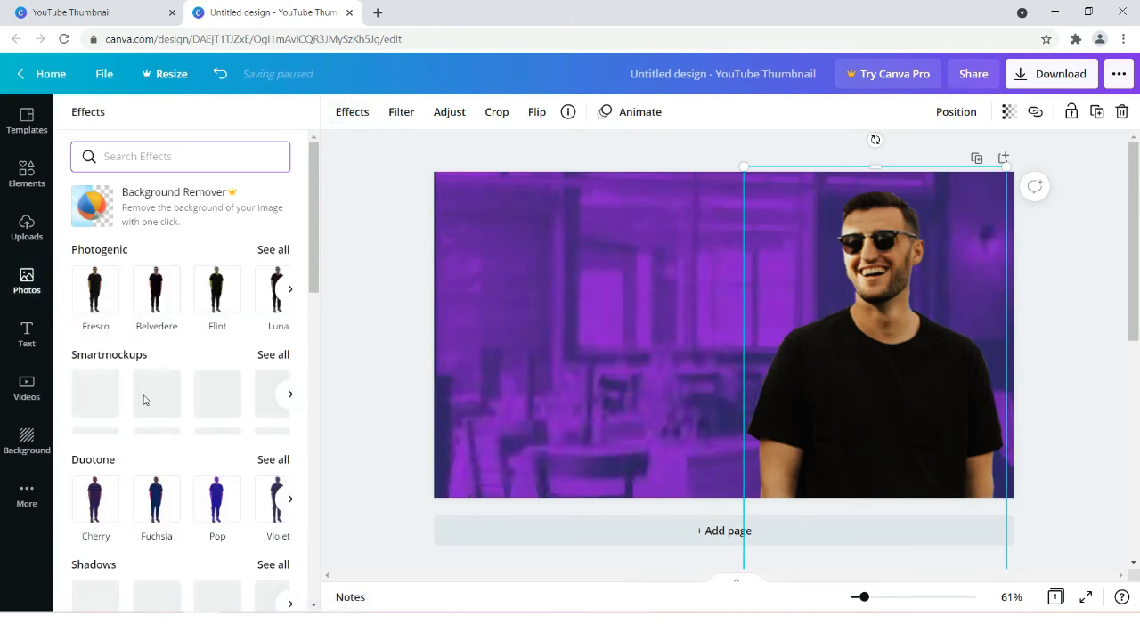
pyautogui.scroll(-2, 147, 399)
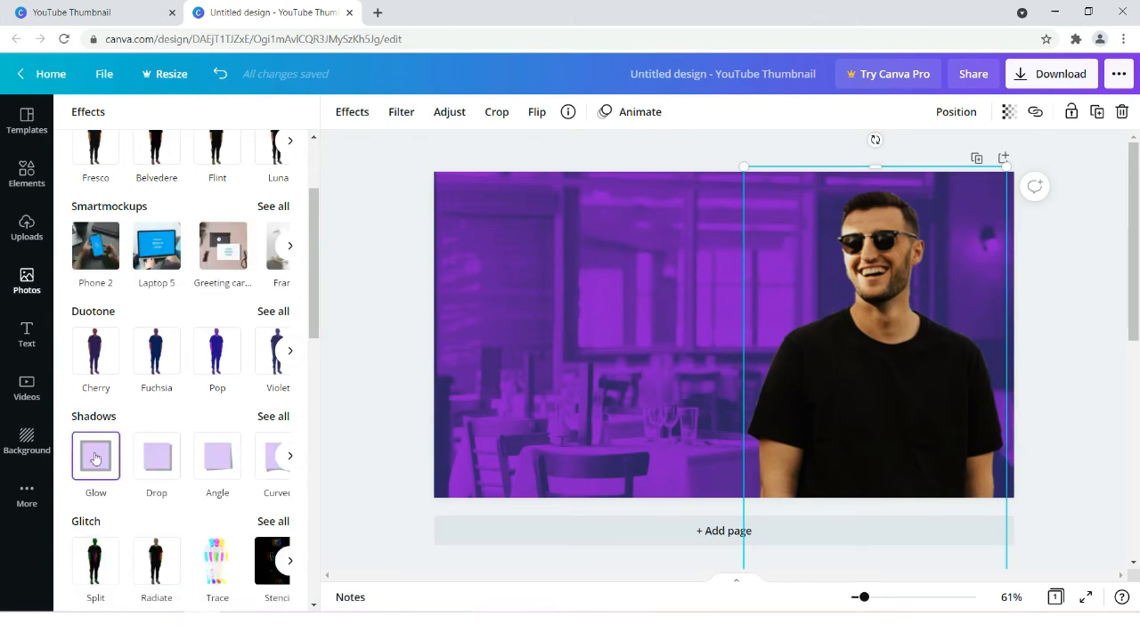
pyautogui.click(96, 458)
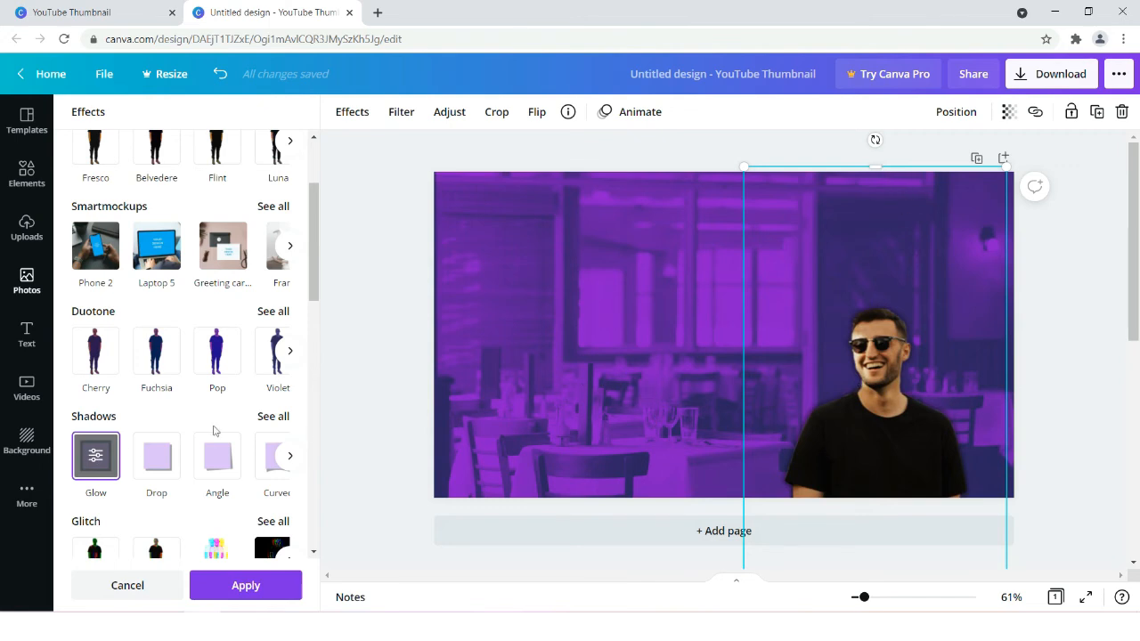
# - Set the cutout's glow to size 10, transparency 100 and blur 0 for a solid outline
pyautogui.click(99, 454)
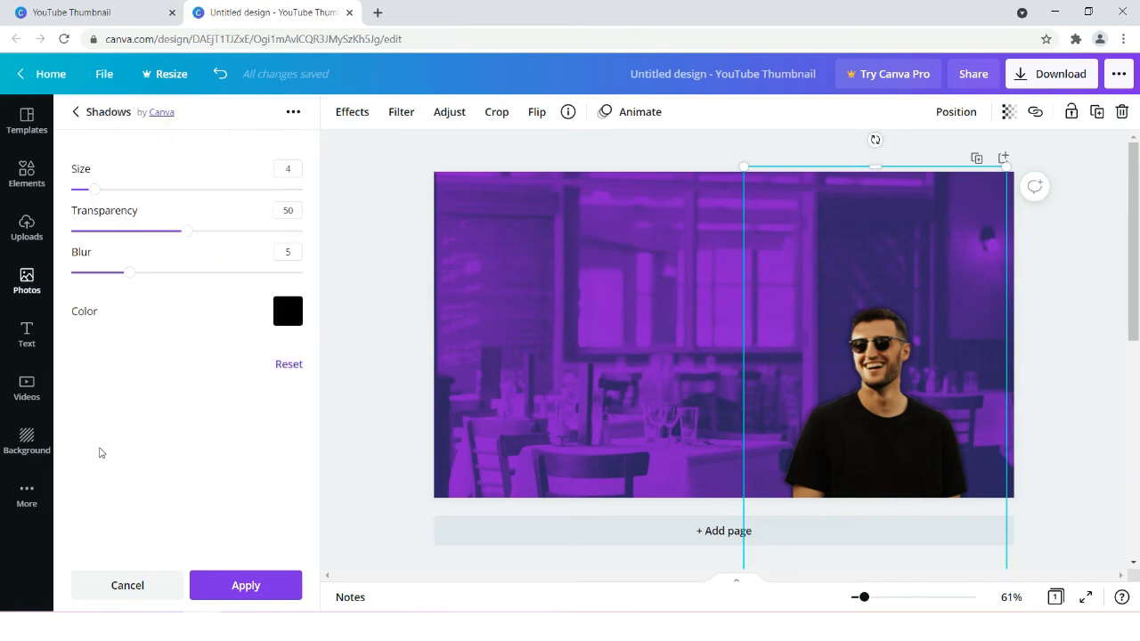
pyautogui.moveTo(94, 193); pyautogui.dragTo(129, 195)
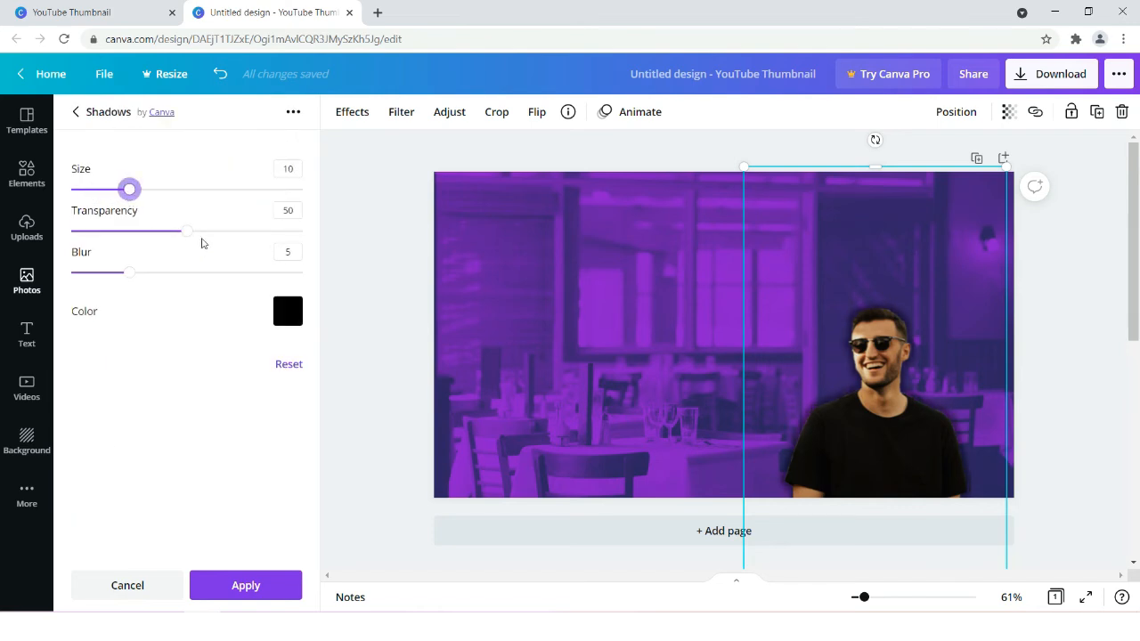
pyautogui.moveTo(189, 231); pyautogui.dragTo(314, 240)
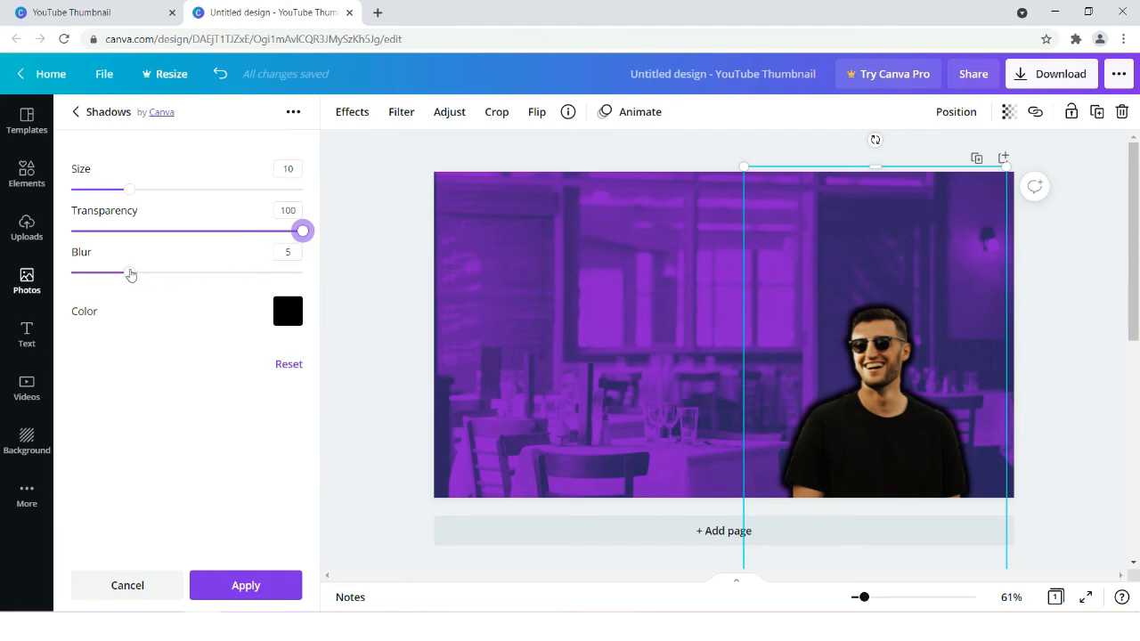
pyautogui.moveTo(130, 272); pyautogui.dragTo(70, 273)
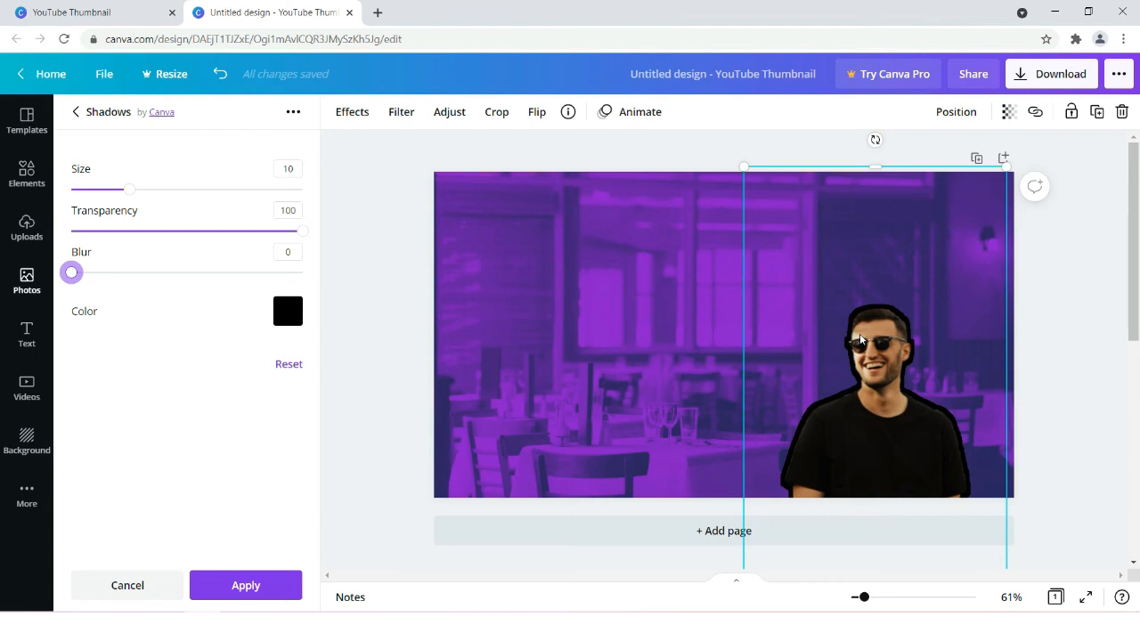
# - Try yellow, light purple and cobalt blue for the man's glow outline, and settle on white #ffffff
pyautogui.click(286, 322)
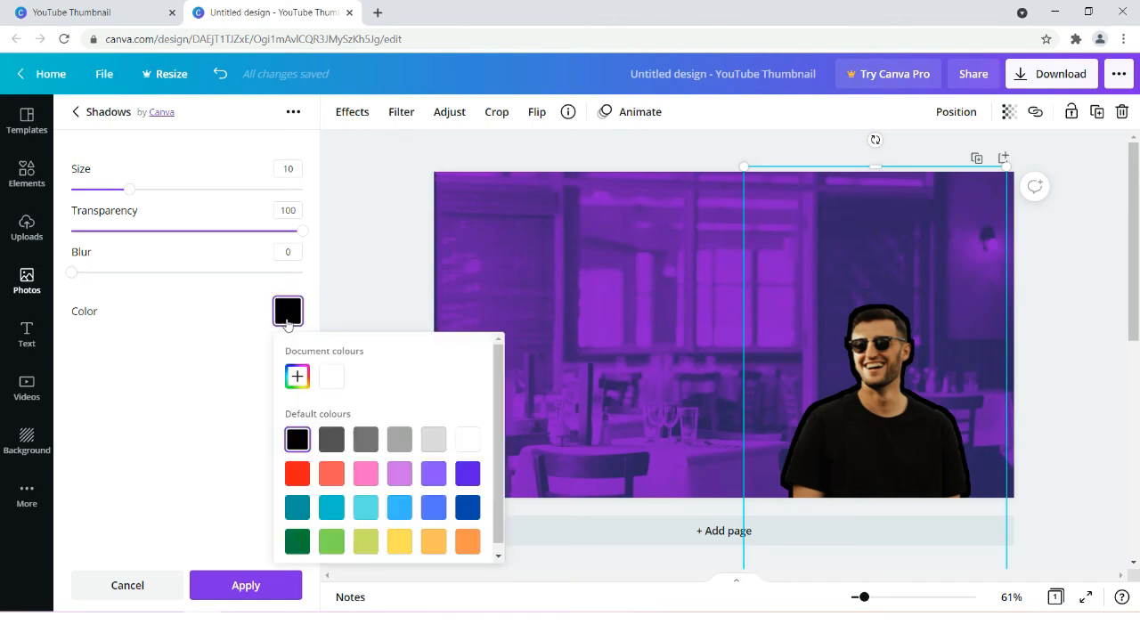
pyautogui.click(472, 438)
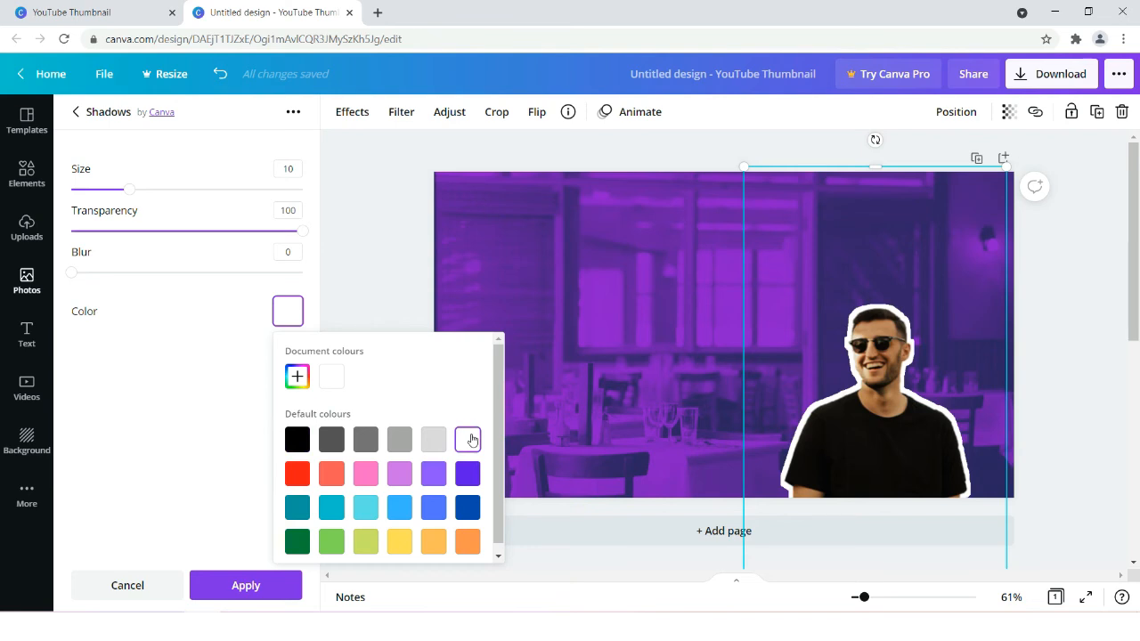
pyautogui.click(398, 543)
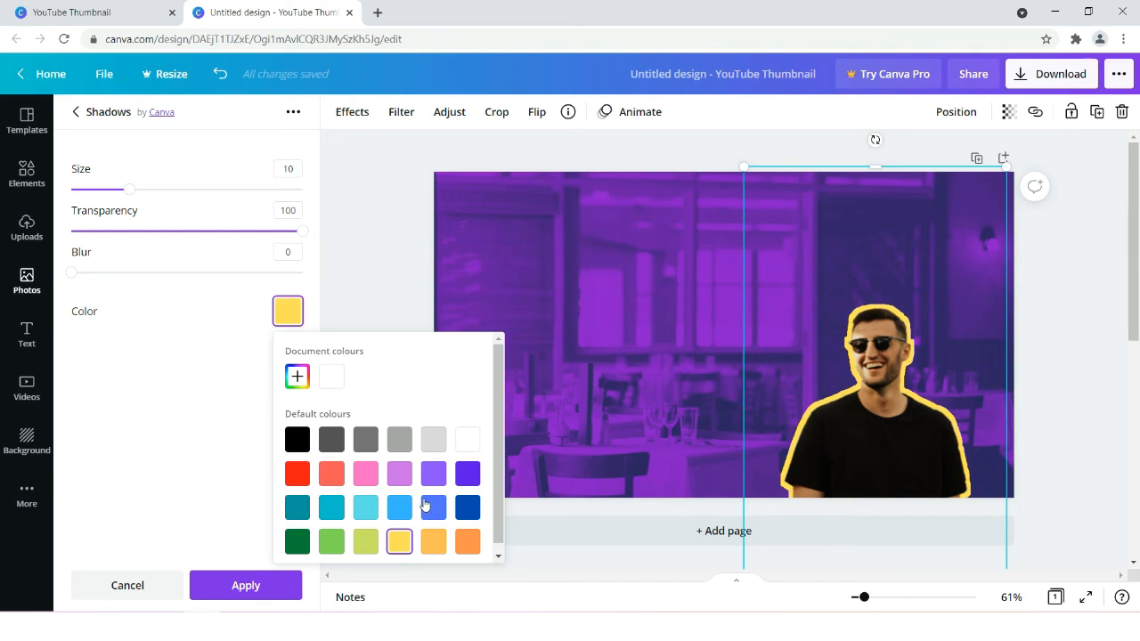
pyautogui.click(400, 475)
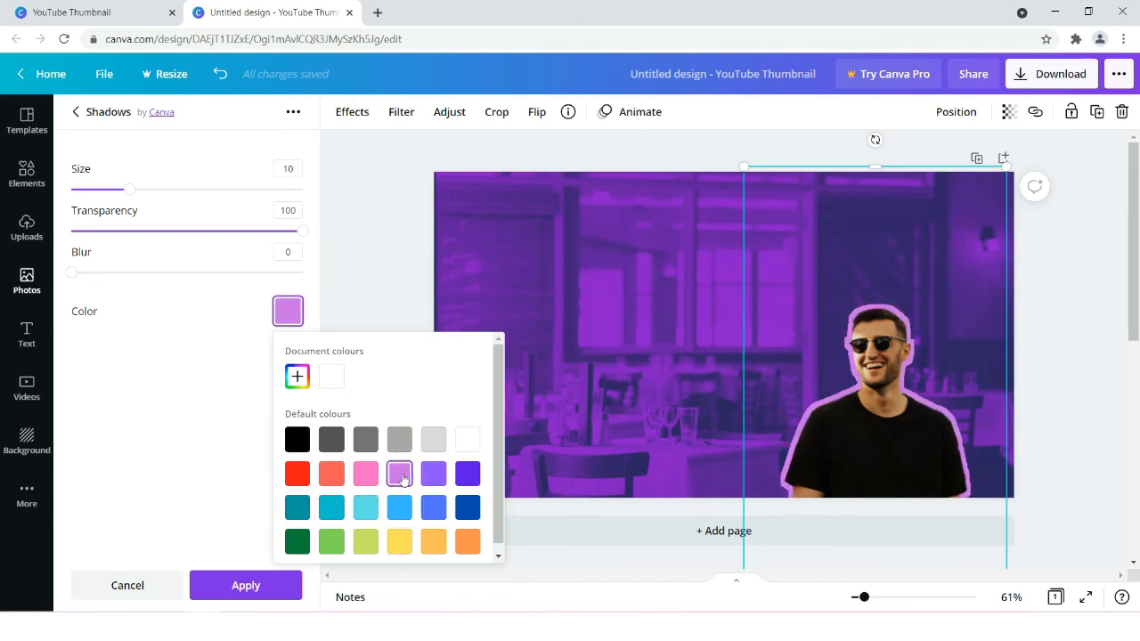
pyautogui.click(468, 509)
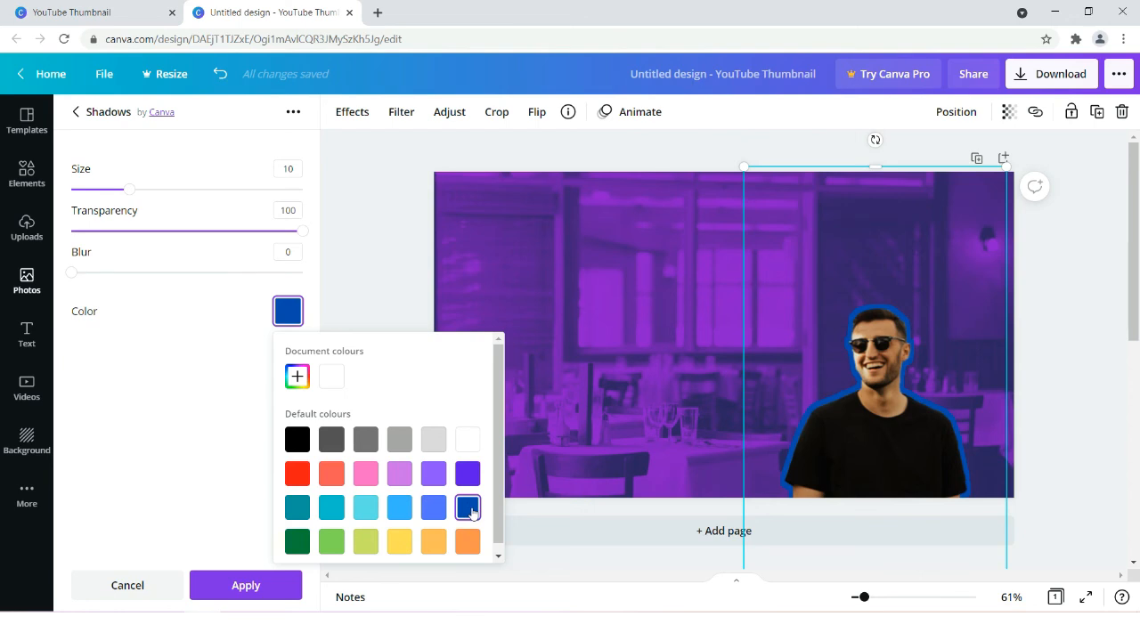
pyautogui.click(466, 446)
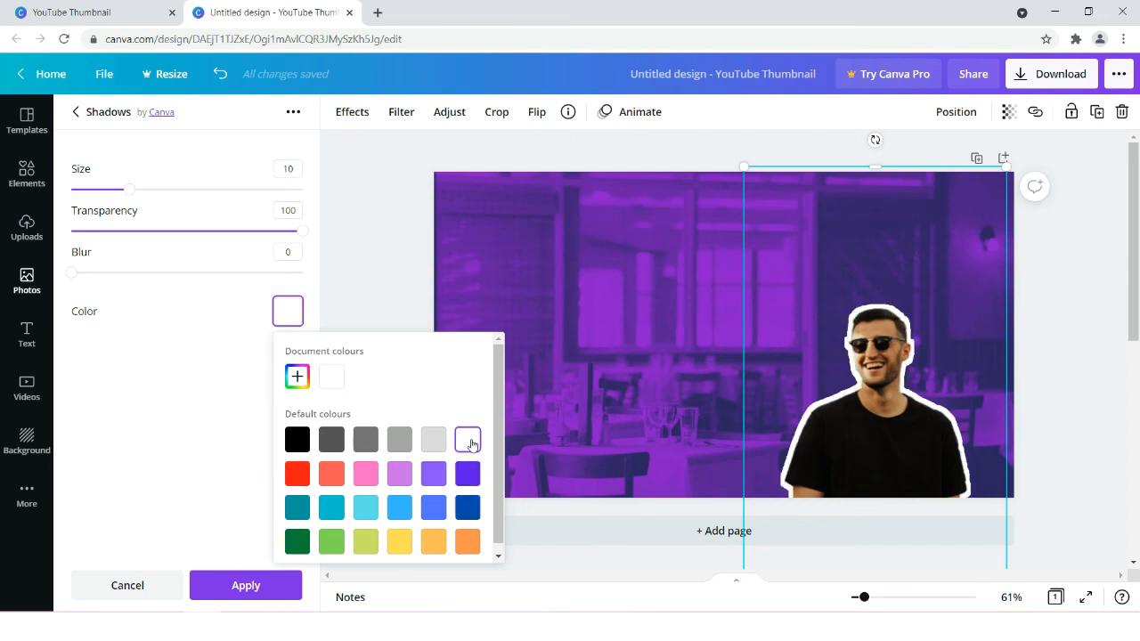
pyautogui.click(400, 304)
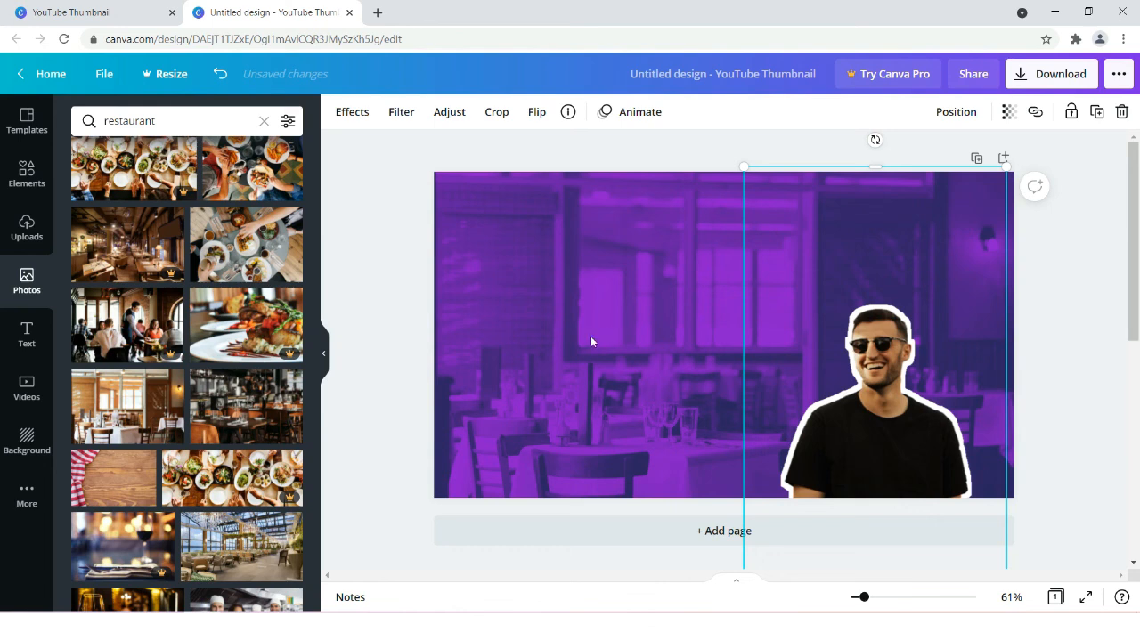
pyautogui.click(401, 448)
# - Enlarge and reposition the outlined man so his head and torso fill the right part of the page, and deselect him
pyautogui.click(928, 426)
pyautogui.moveTo(878, 169); pyautogui.dragTo(901, 57)
pyautogui.moveTo(868, 389); pyautogui.dragTo(864, 526)
pyautogui.moveTo(893, 187); pyautogui.dragTo(891, 131)
pyautogui.moveTo(893, 361); pyautogui.dragTo(890, 327)
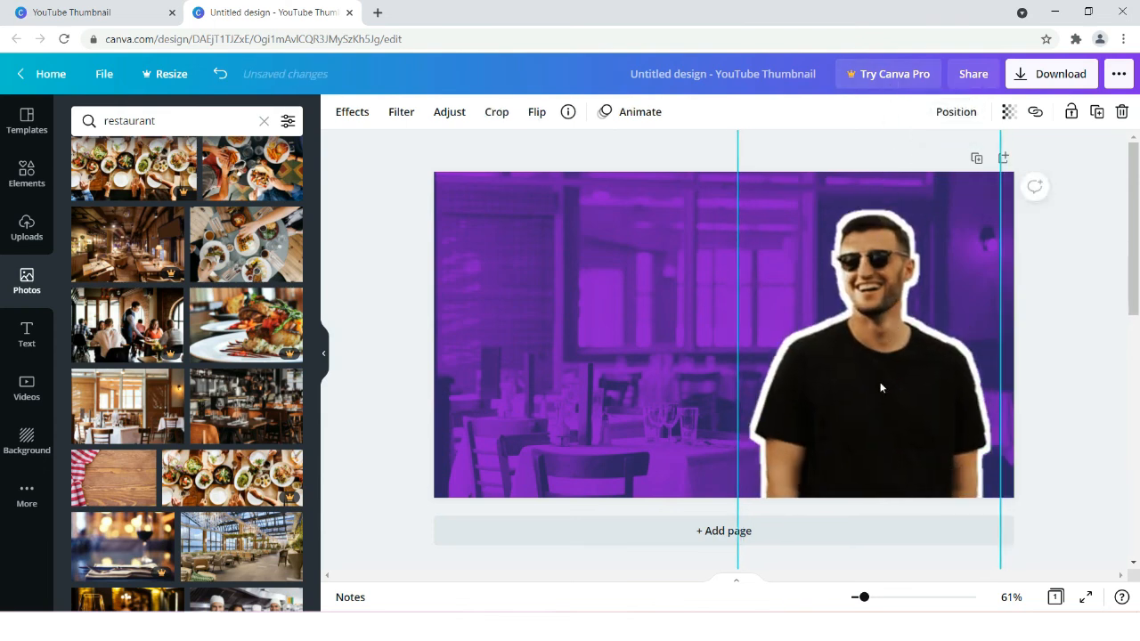
pyautogui.click(1059, 415)
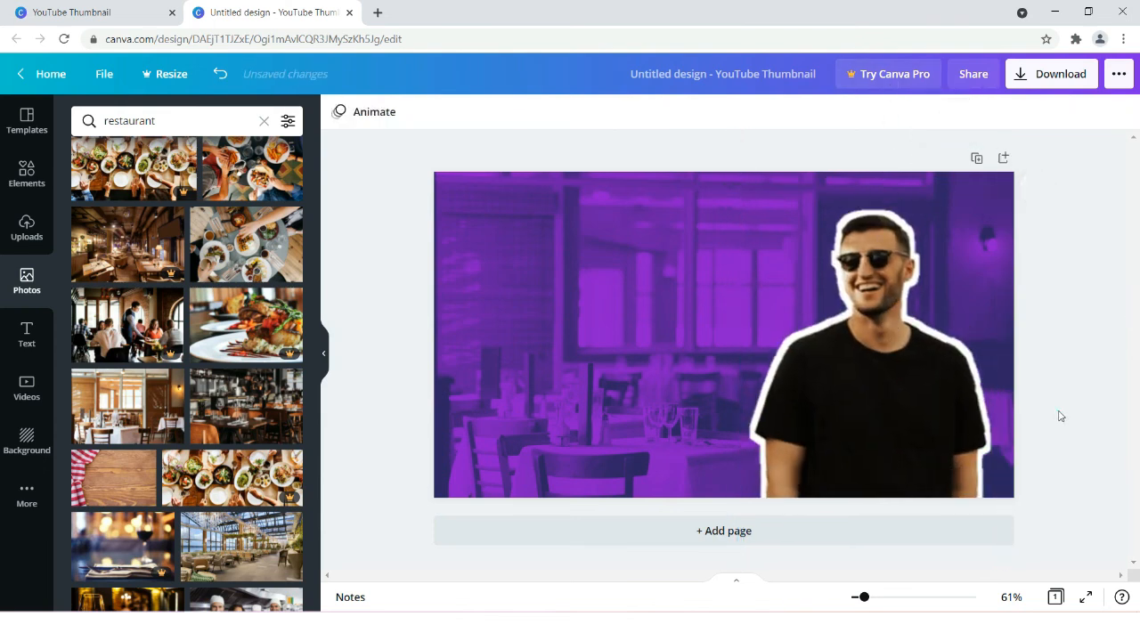
pyautogui.click(870, 378)
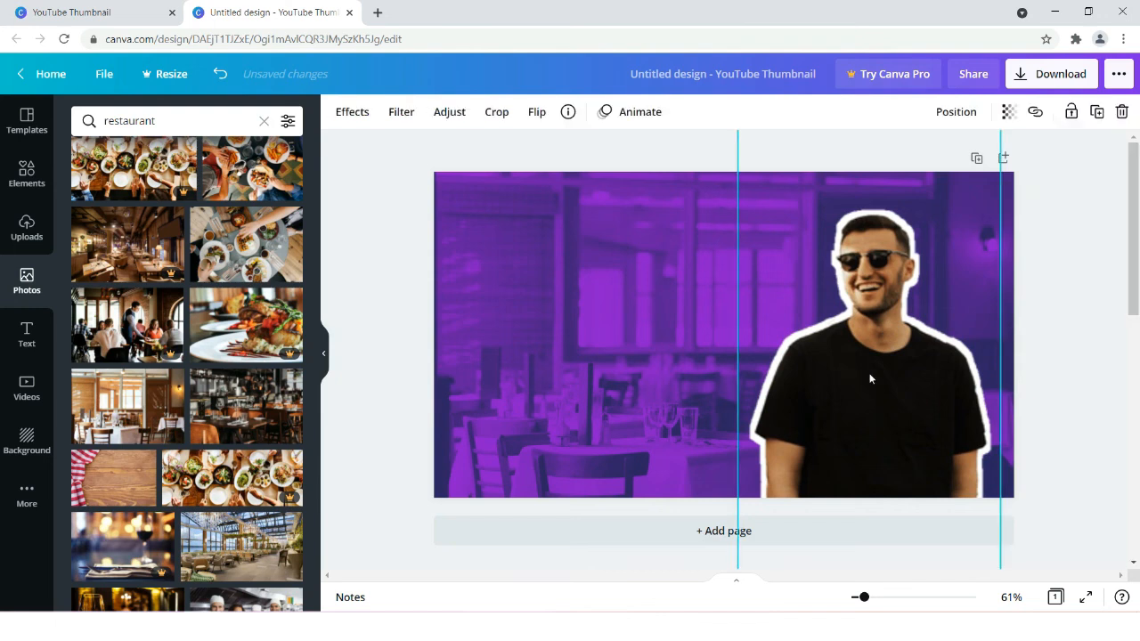
pyautogui.click(1071, 410)
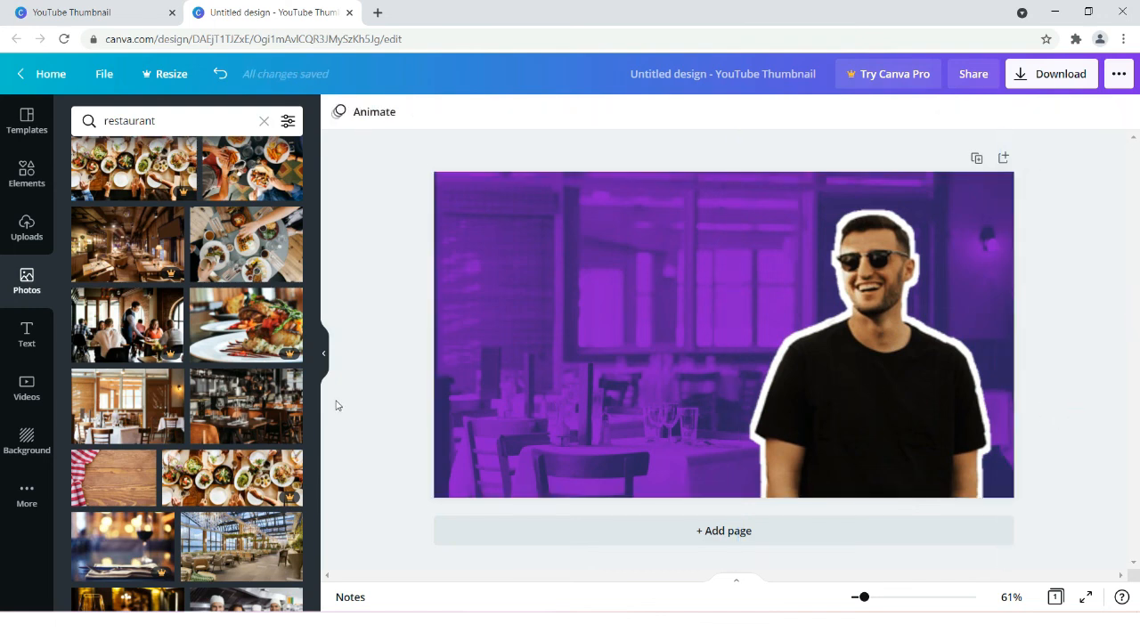